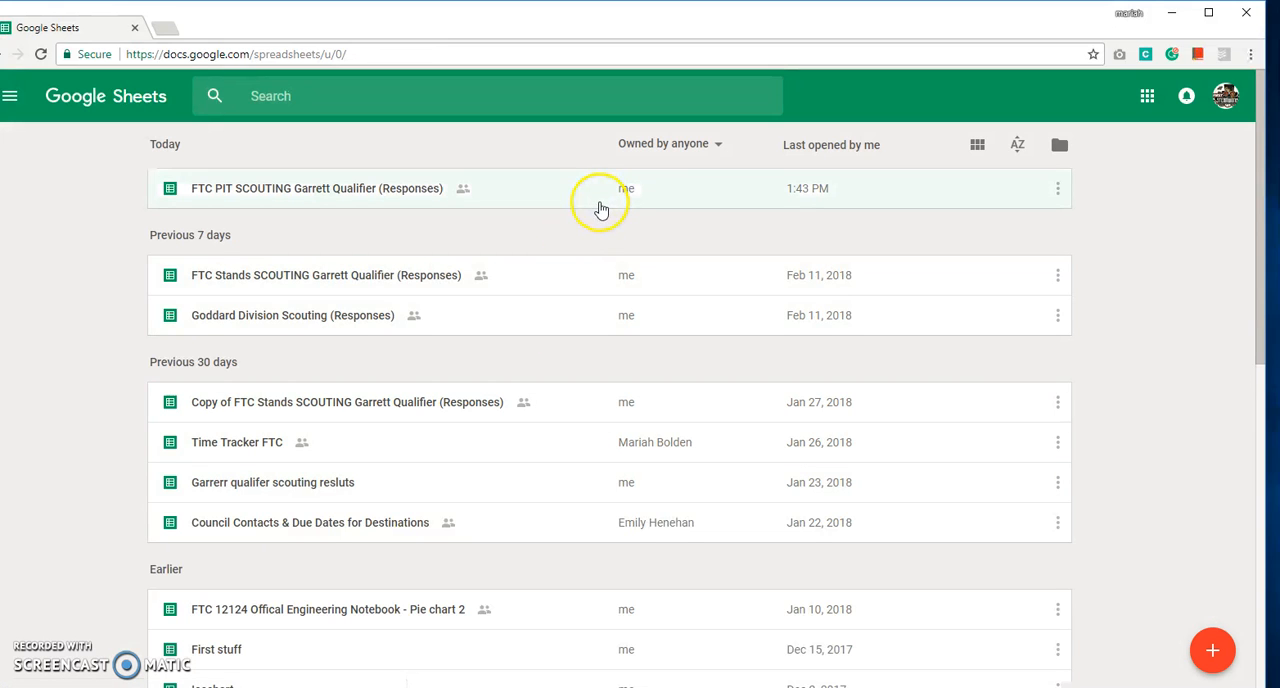
Open the FTC PIT SCOUTING Garrett Qualifier (Responses) spreadsheet and look through its question columns.
click(601, 207)
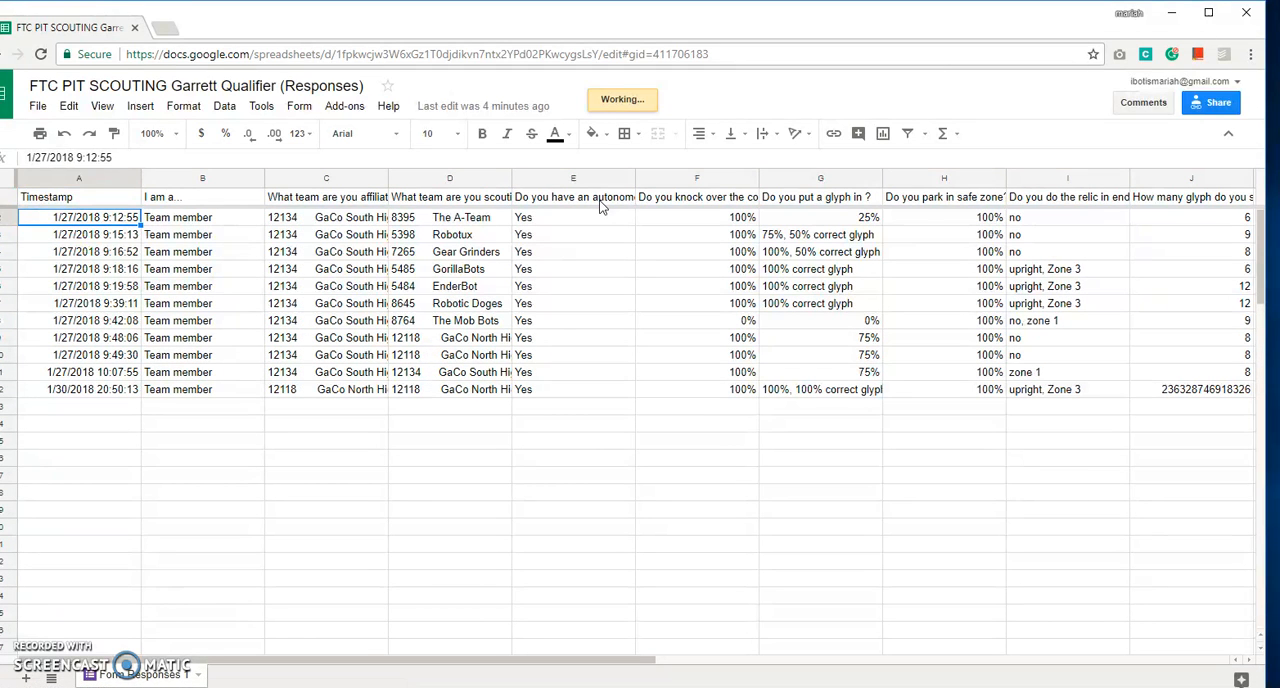
key(Right)
key(Right)
key(Right)
key(Right)
key(Right)
key(Right)
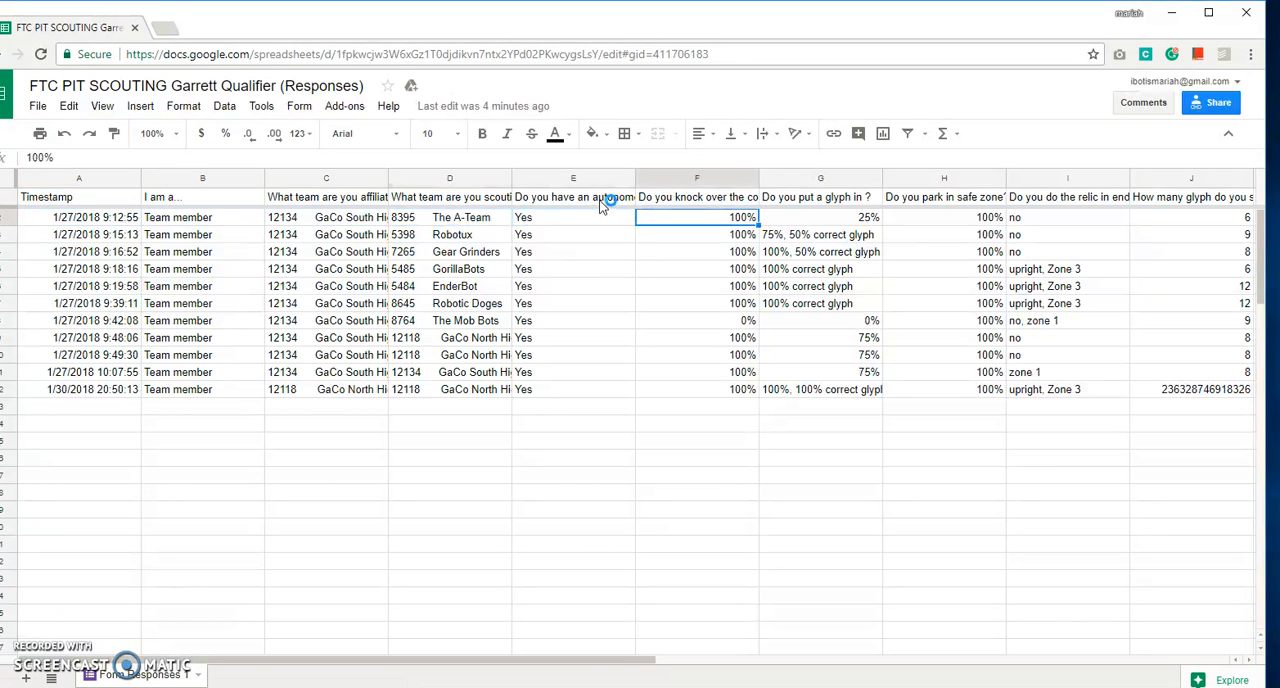
key(Right)
key(Right)
key(Right)
key(Right)
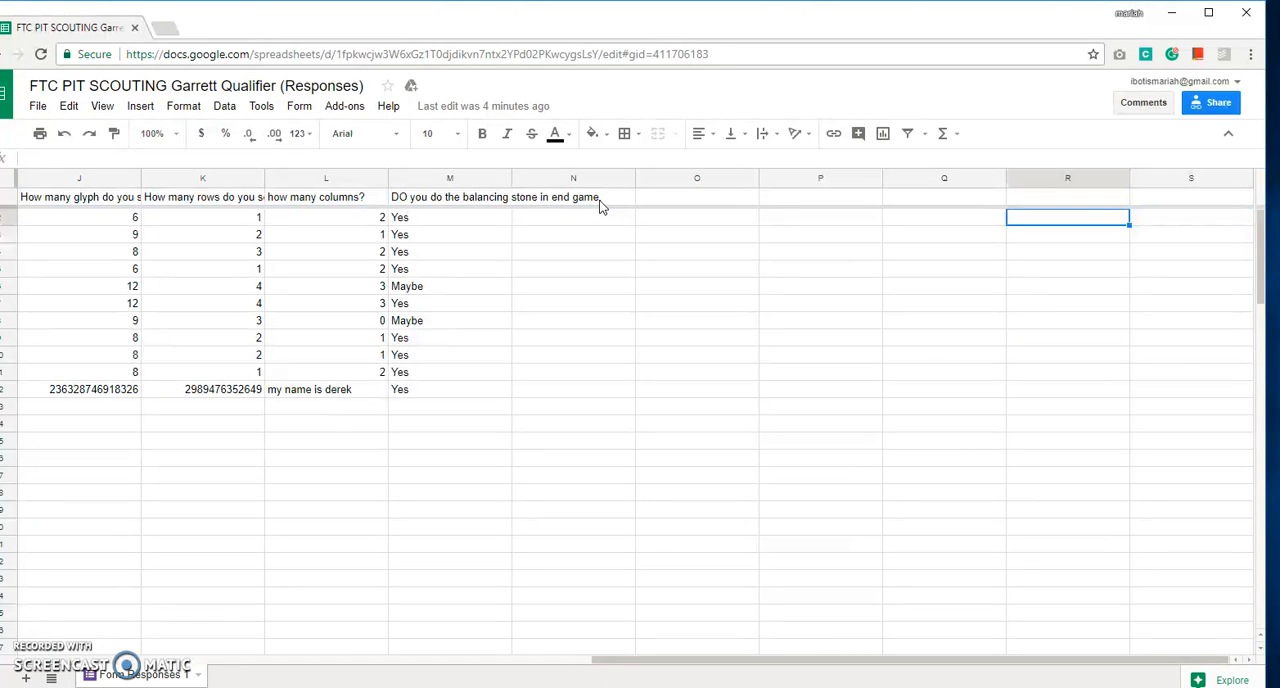
key(Left)
key(Left)
key(Left)
key(Left)
key(Left)
key(Left)
key(Left)
key(Left)
key(Left)
key(Left)
key(Down)
key(Down)
key(Down)
key(Down)
key(Down)
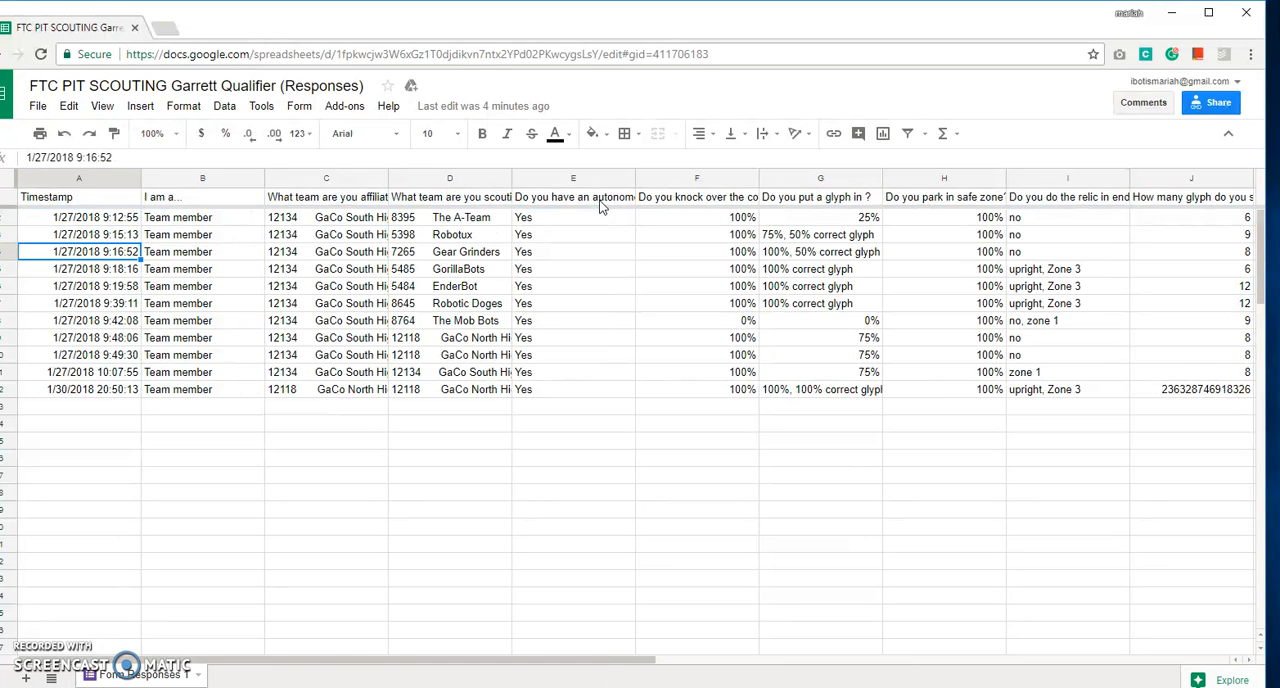
Check the last response, dated 1/30/2018, and delete its entire row from the sheet.
key(Down)
key(Down)
key(Down)
key(Down)
key(Down)
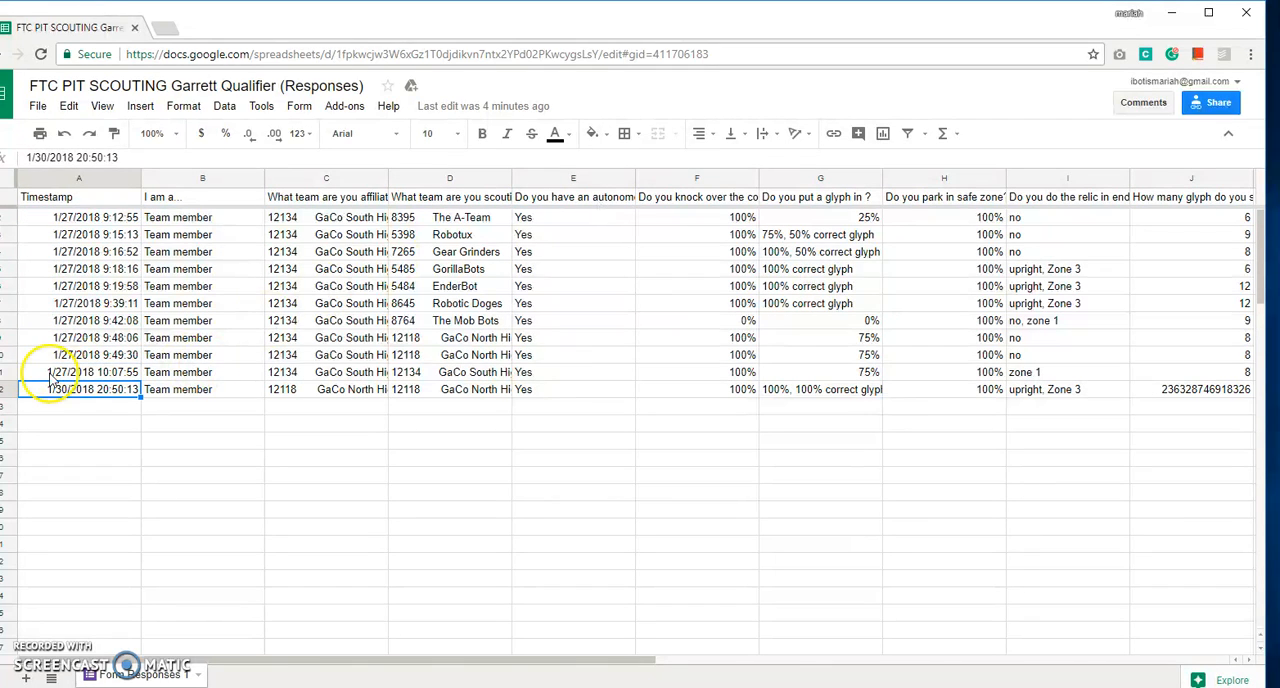
key(Right)
key(Right)
key(Right)
key(Right)
key(Right)
key(Right)
key(Right)
key(Right)
key(Right)
key(Right)
key(Right)
key(Right)
key(Right)
key(Right)
key(Right)
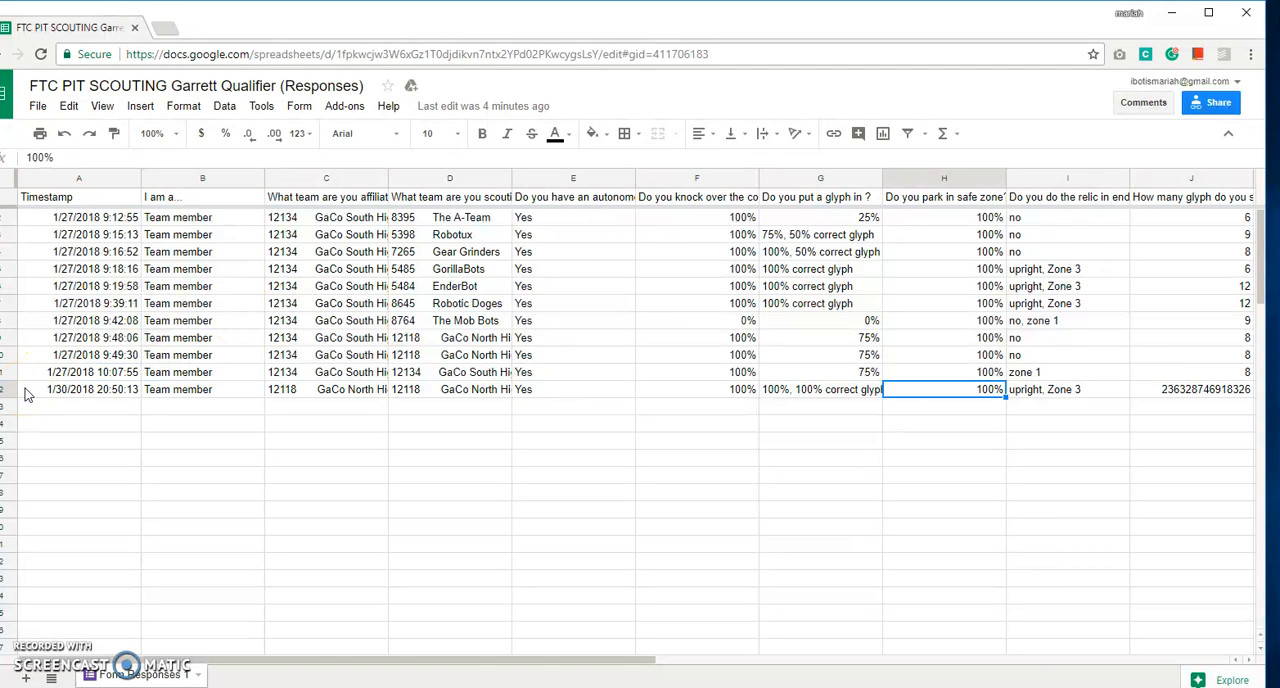
key(Down)
key(Left)
key(Left)
key(Left)
key(Left)
key(Left)
key(Left)
key(Left)
key(Left)
key(Left)
key(Left)
key(Left)
key(Left)
key(Left)
key(Left)
key(Left)
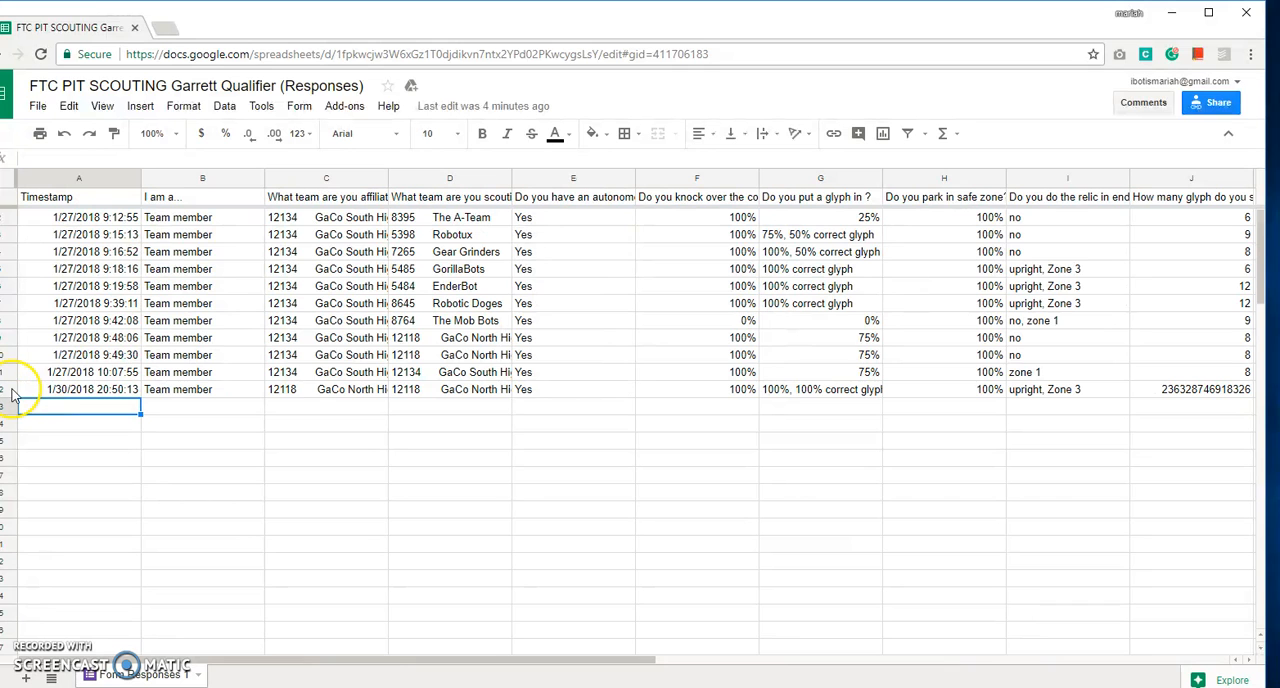
right_click(13, 394)
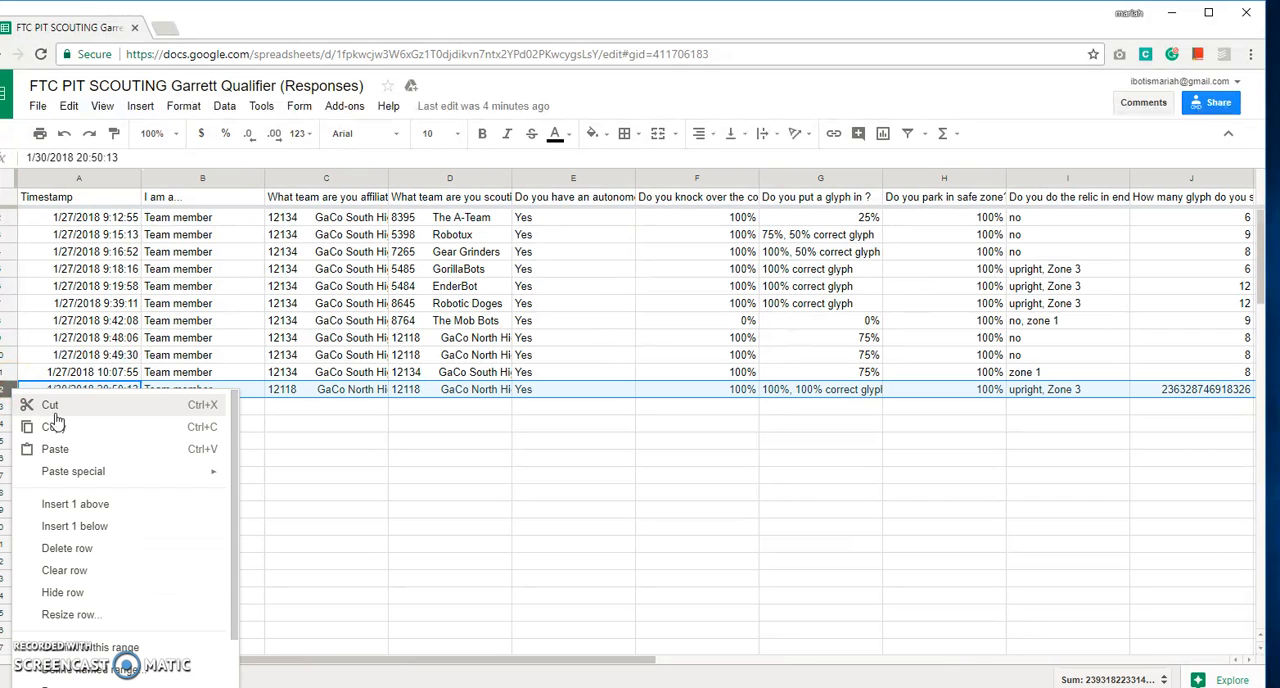
click(167, 549)
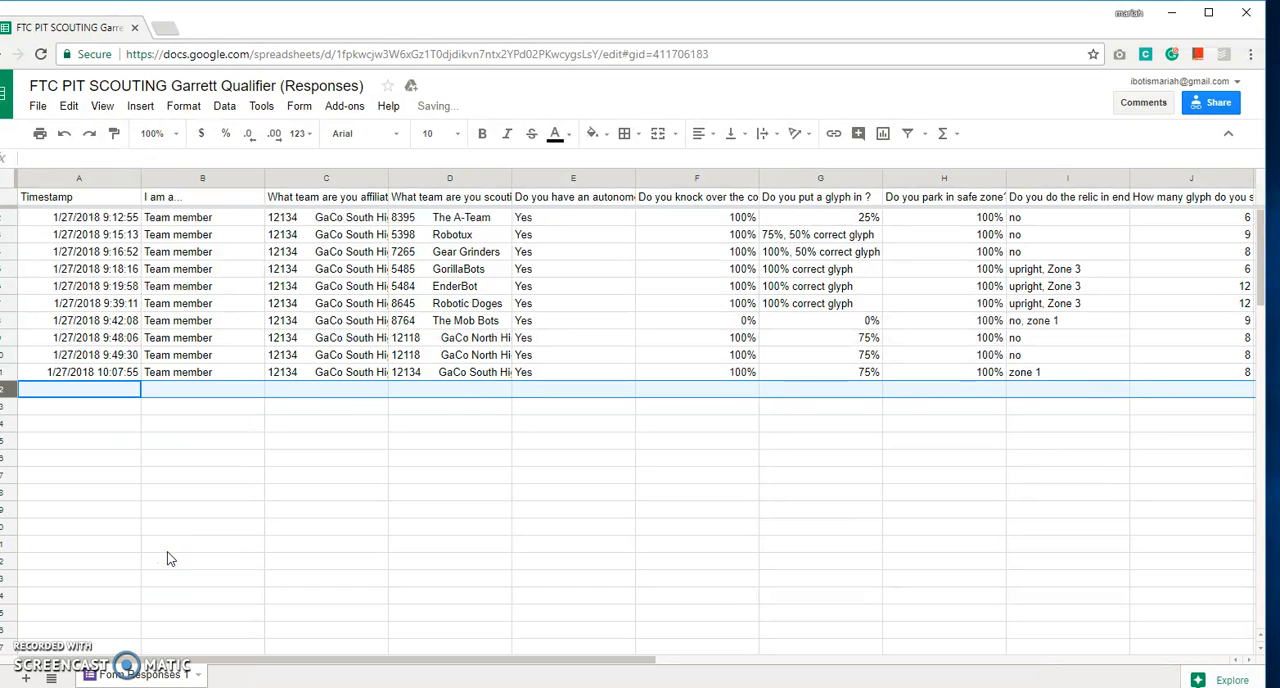
Review the Gear Grinders answers in row 4 across the autonomous, glyph, safe zone and end game columns.
click(382, 253)
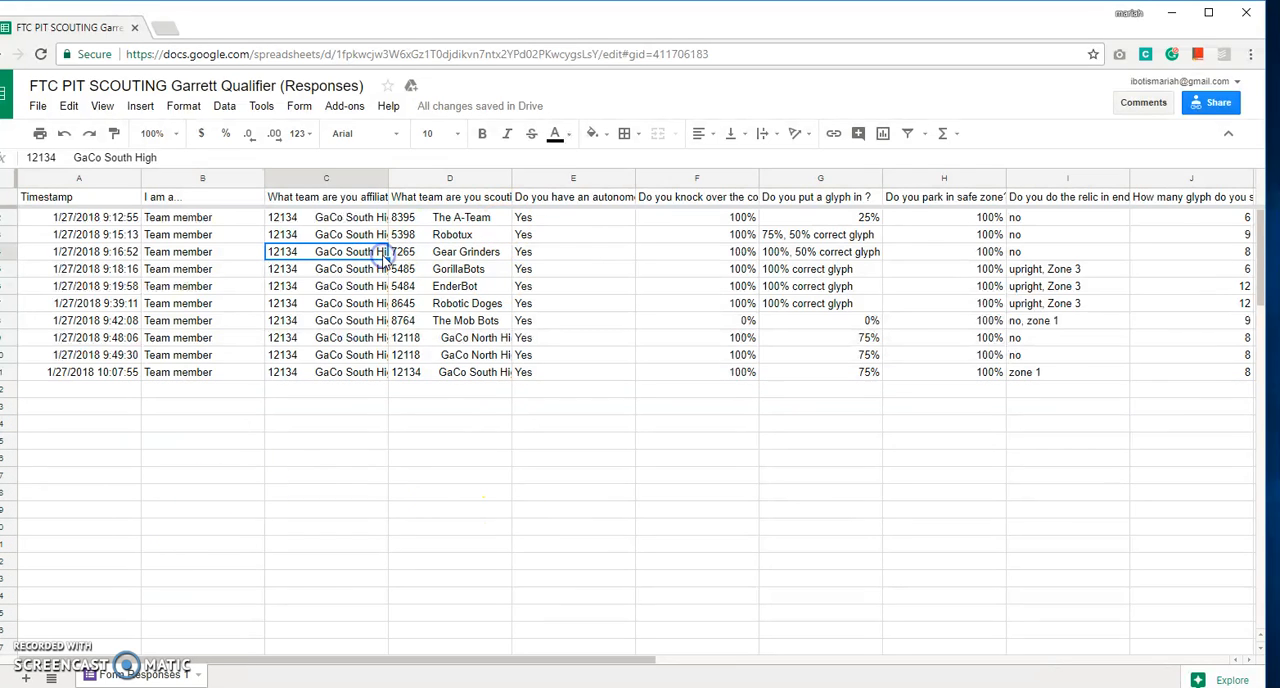
key(Right)
key(Right)
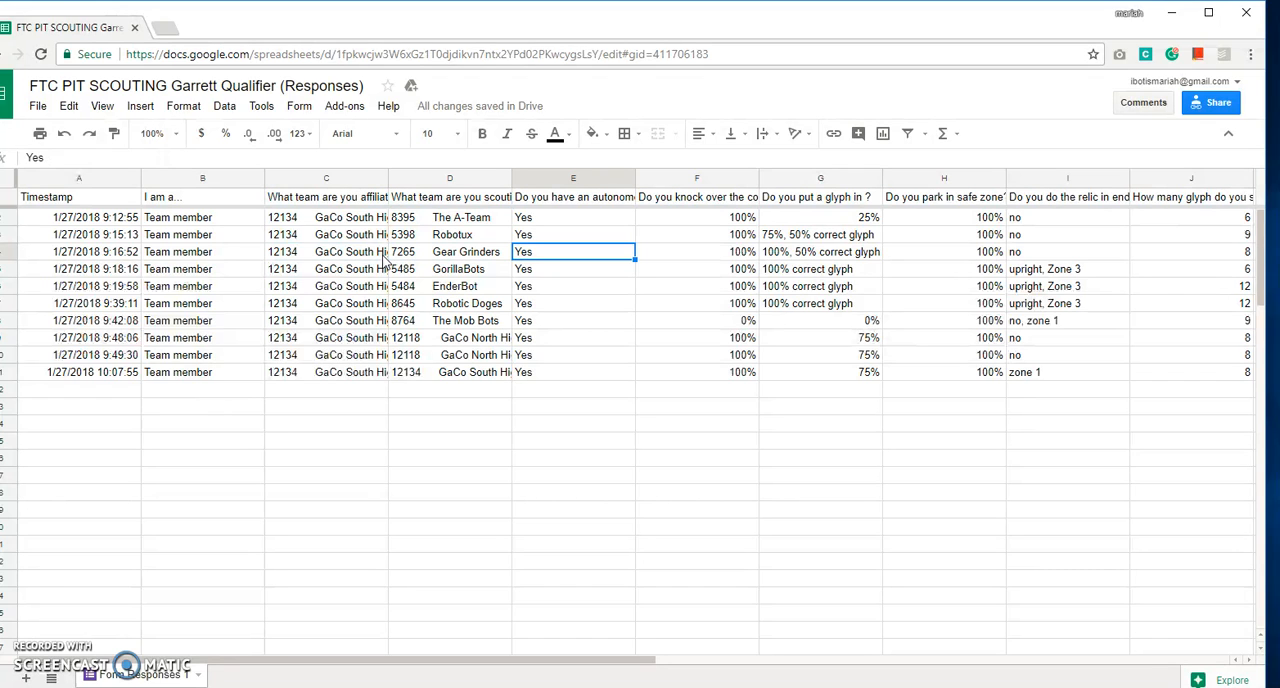
key(Right)
key(Right)
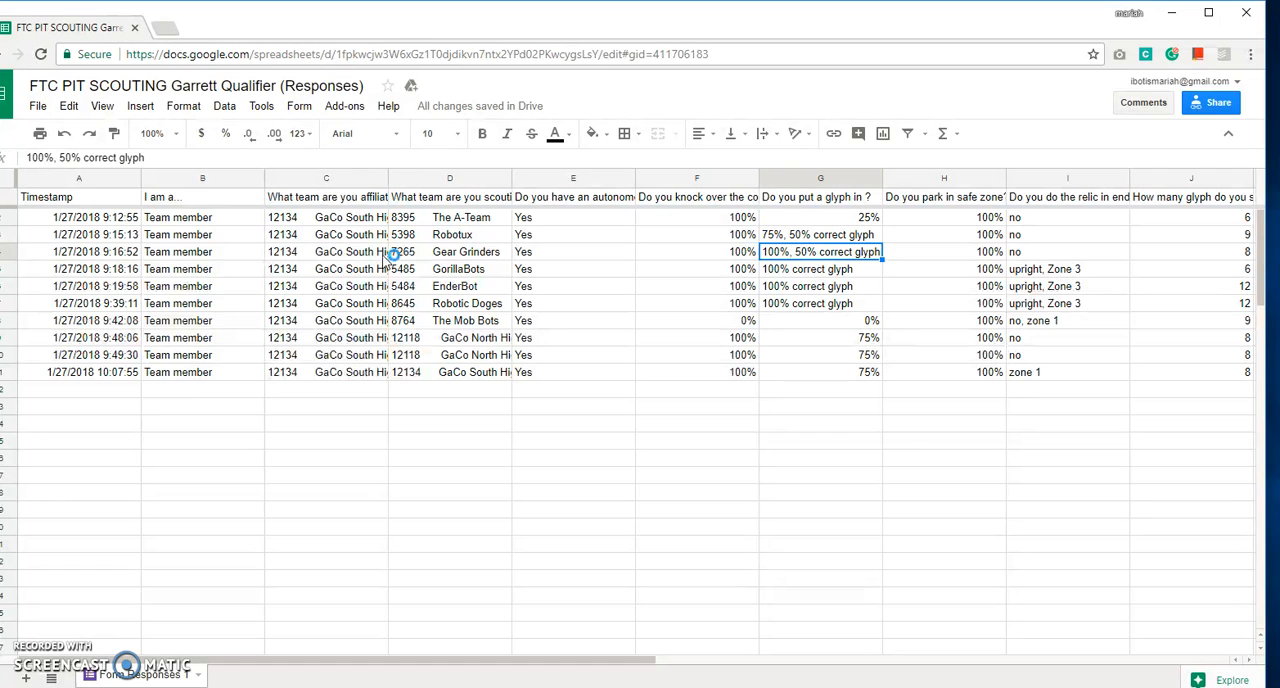
key(Right)
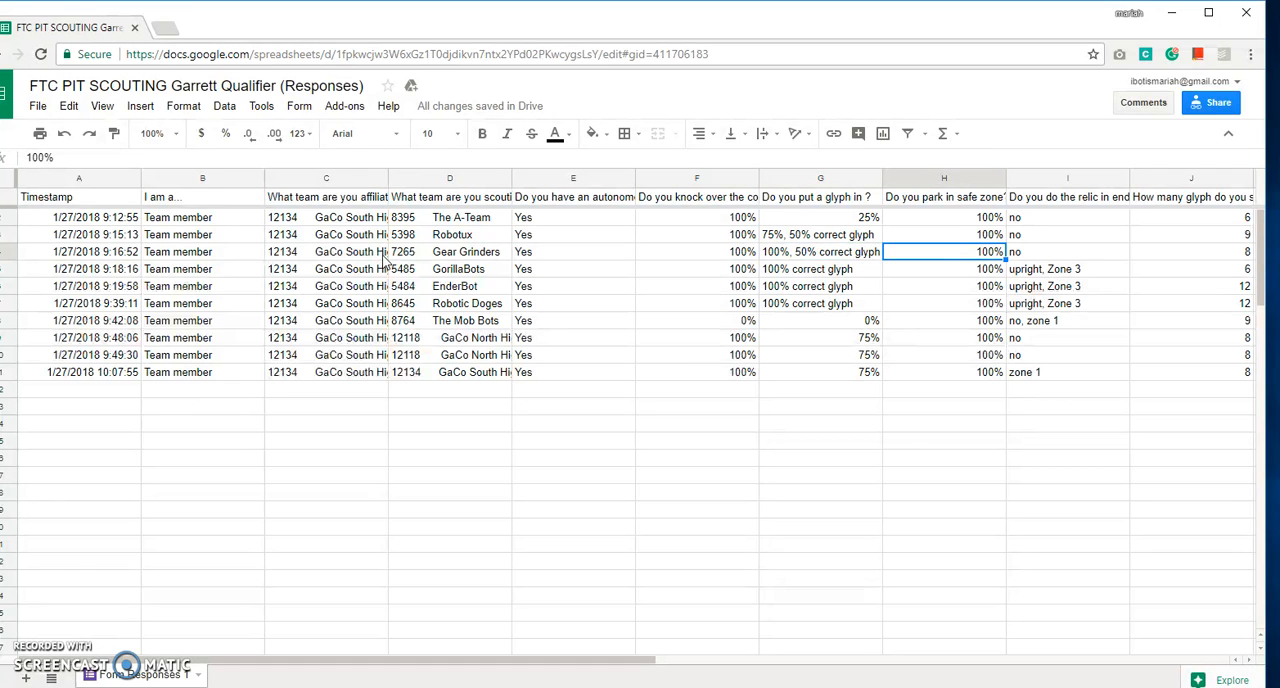
key(Right)
key(Right)
key(Right)
key(Right)
key(Right)
key(Right)
key(Left)
key(Down)
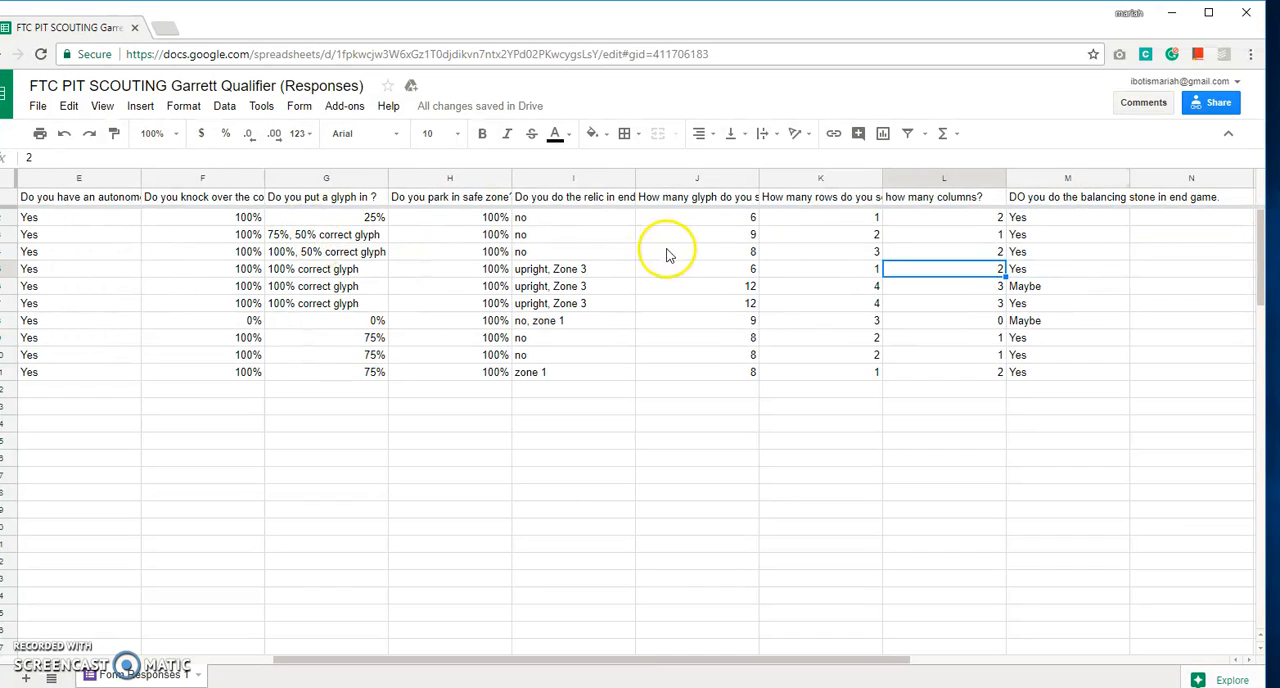
Sort the sheet Z → A by the "How many glyph do you score" column.
click(674, 251)
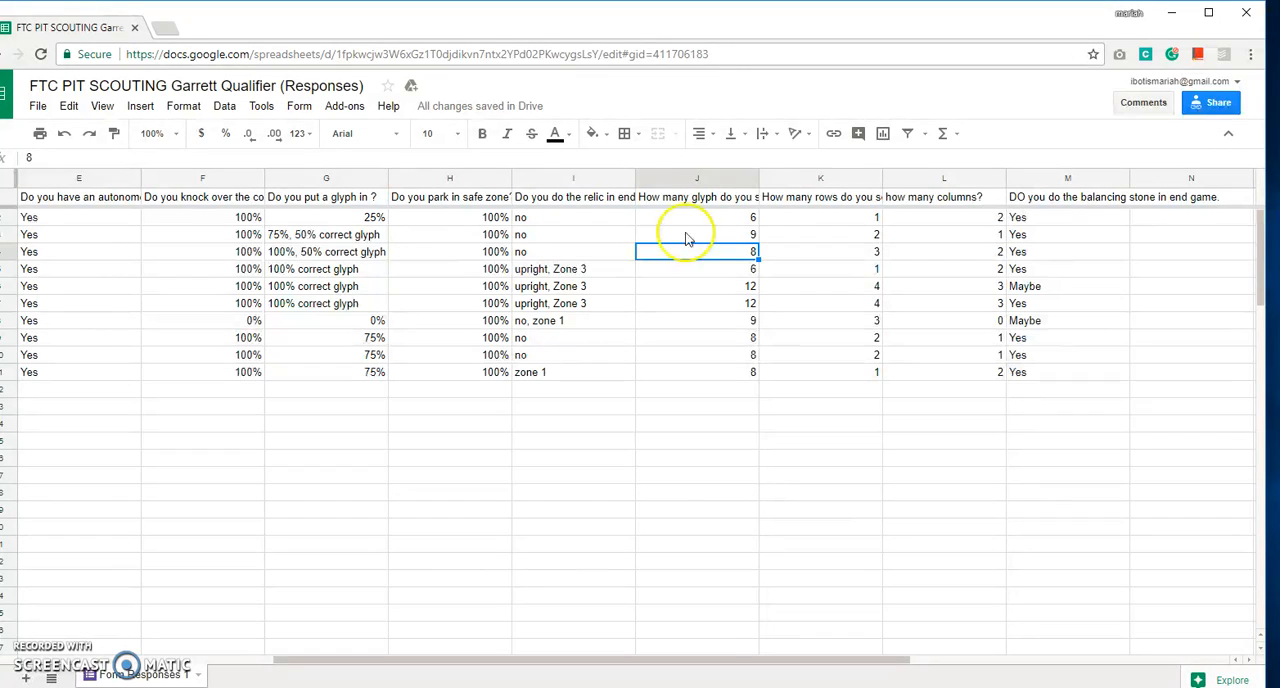
click(751, 179)
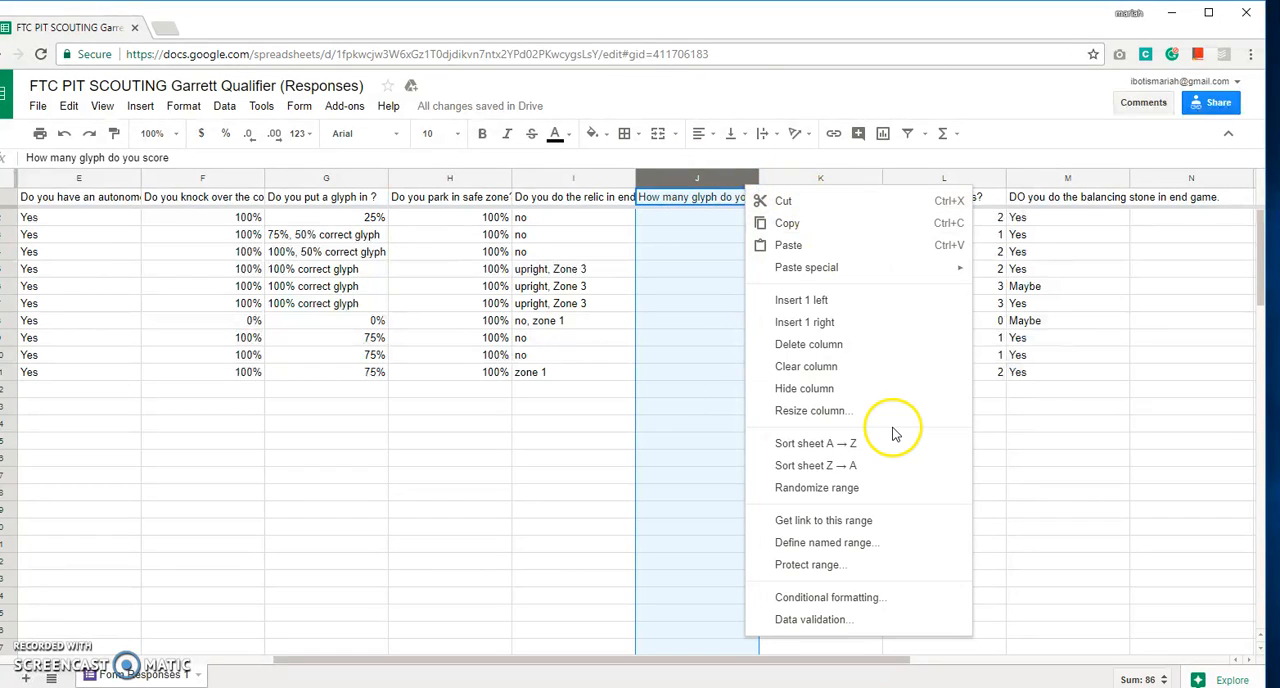
click(894, 465)
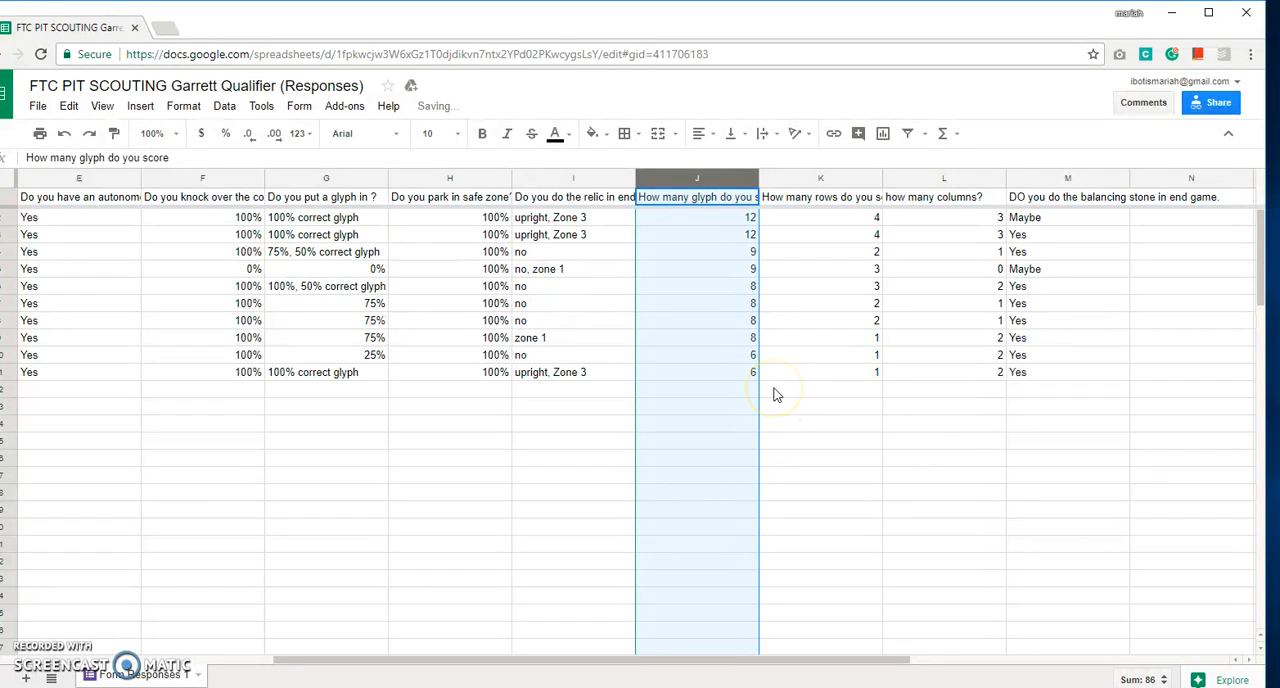
Look over the sorted responses, comparing the team entries with their glyph scores in column J.
click(714, 440)
key(Left)
key(Left)
key(Left)
key(Left)
key(Left)
key(Left)
key(Left)
key(Left)
key(Left)
key(Up)
key(Up)
key(Up)
key(Up)
key(Up)
key(Up)
key(Up)
key(Right)
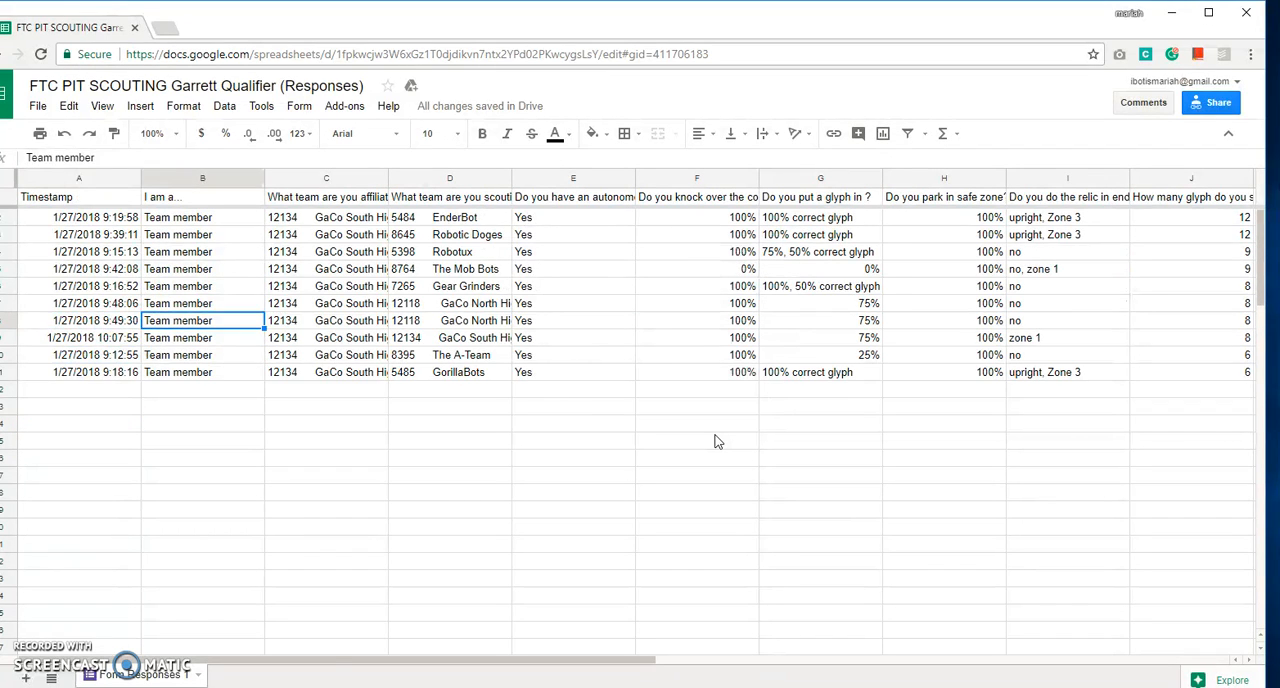
key(Right)
key(Right)
key(Right)
key(Right)
key(Right)
key(Right)
key(Right)
key(Right)
key(Right)
key(Right)
key(Right)
key(Right)
key(Right)
key(Left)
key(Left)
key(Left)
key(Left)
key(Left)
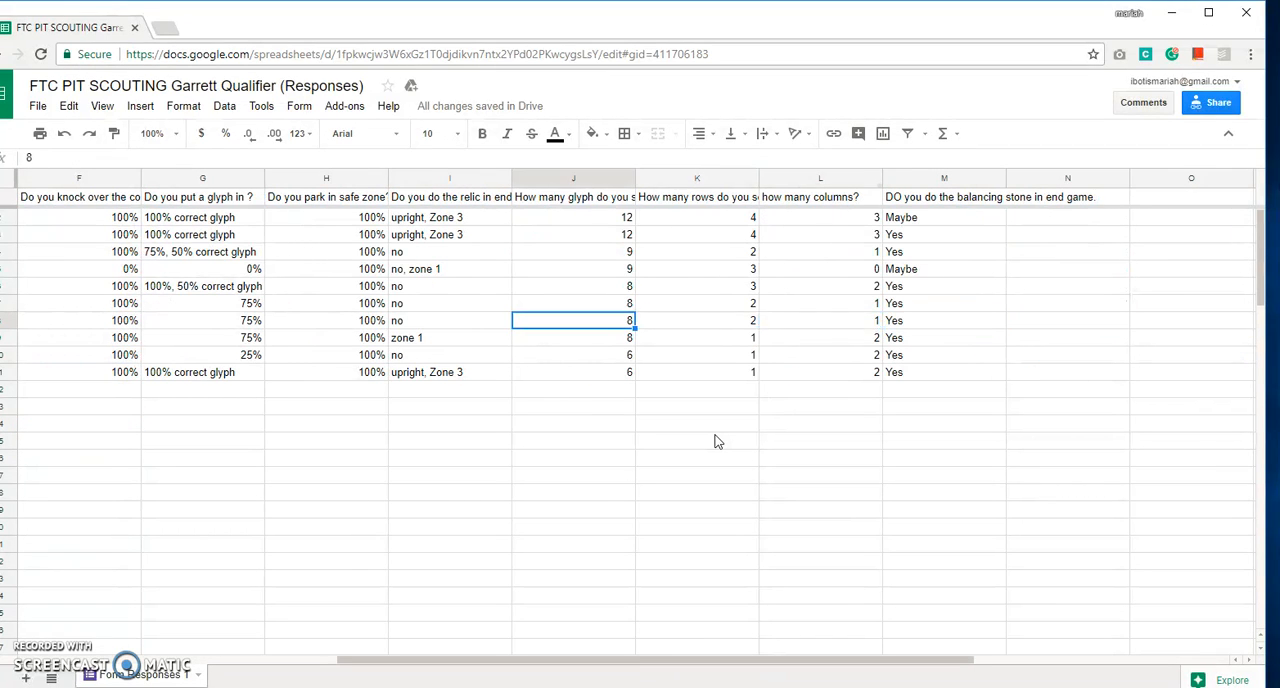
key(Up)
key(Up)
key(Up)
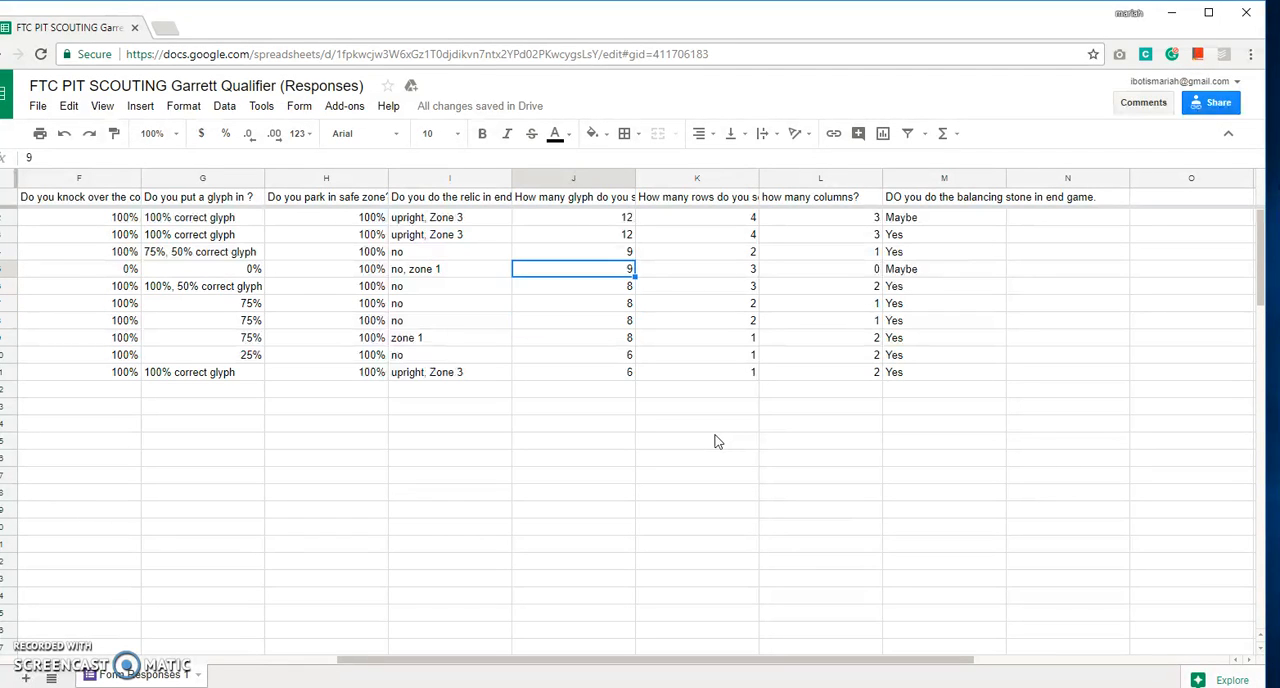
Examine The Mob Bots response in row 5 from its team details through its end game answers.
key(Left)
key(Left)
key(Left)
key(Left)
key(Left)
key(Left)
key(Left)
key(Left)
key(Right)
key(Right)
key(Right)
key(Right)
key(Right)
key(Right)
key(Right)
key(Right)
key(Right)
key(Right)
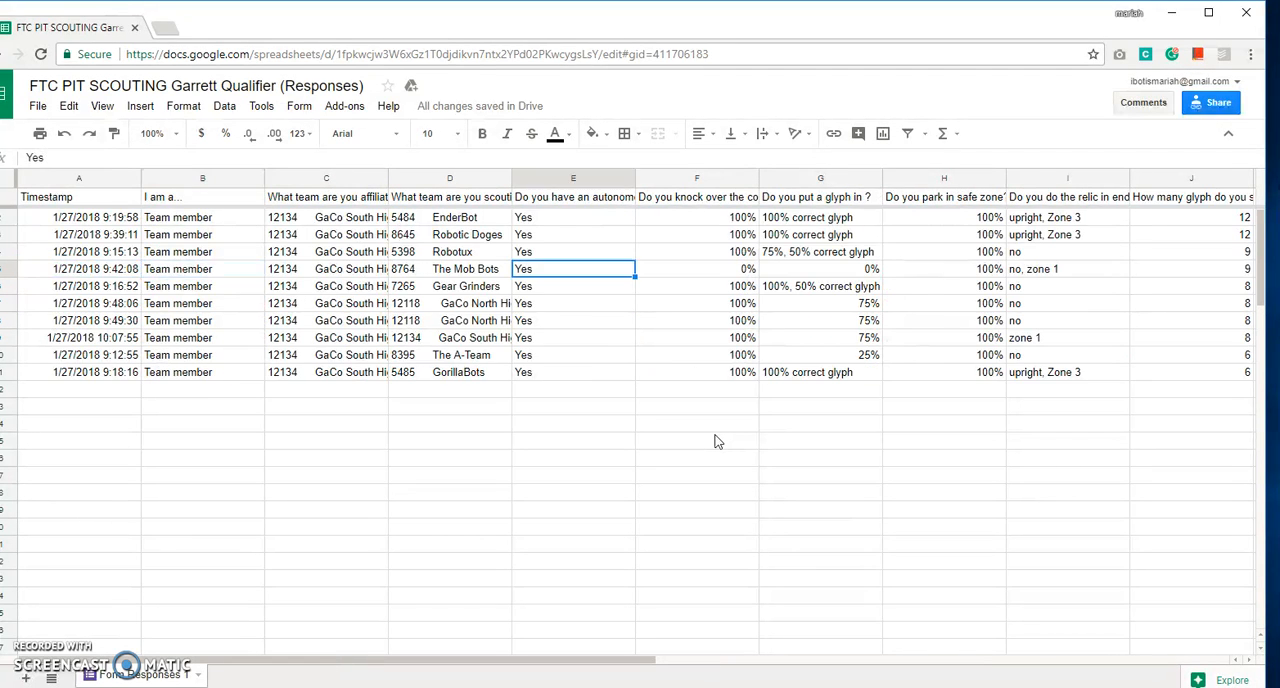
key(Left)
key(Right)
key(Right)
key(Right)
key(Right)
key(Right)
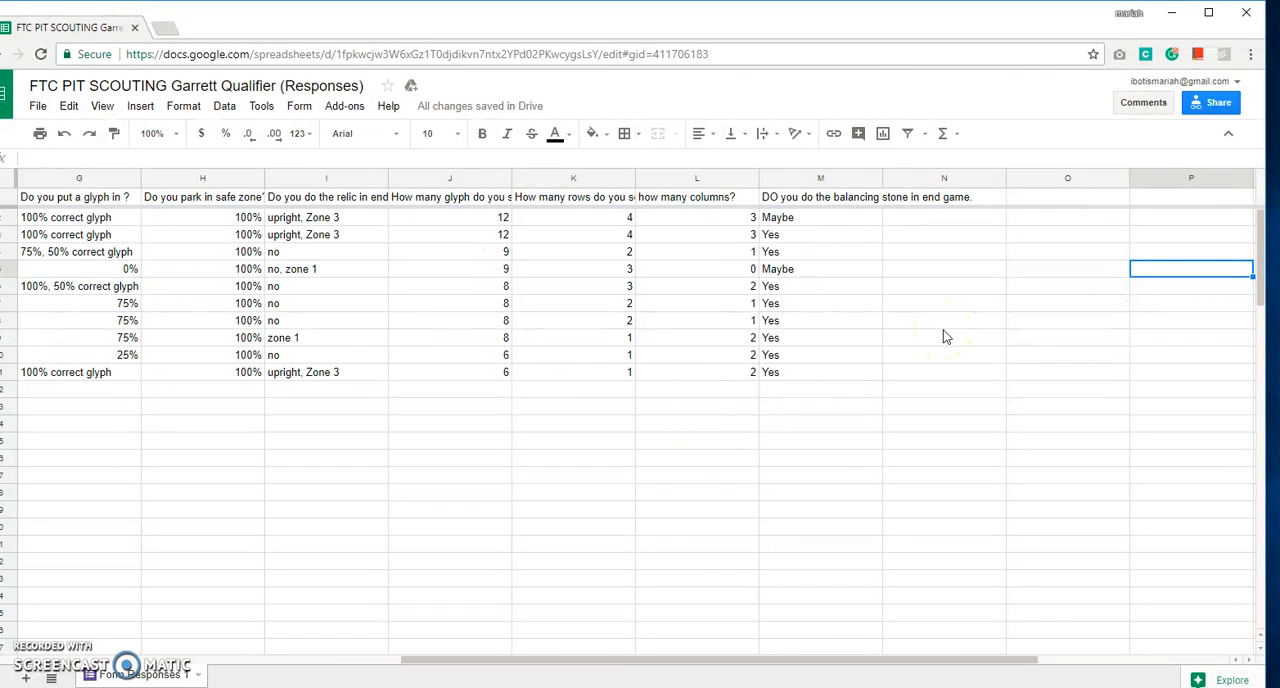
Inspect the highest glyph scores in column J and the empty column beside the balancing stone answers.
click(506, 301)
click(475, 218)
drag(474, 234, 495, 268)
click(497, 270)
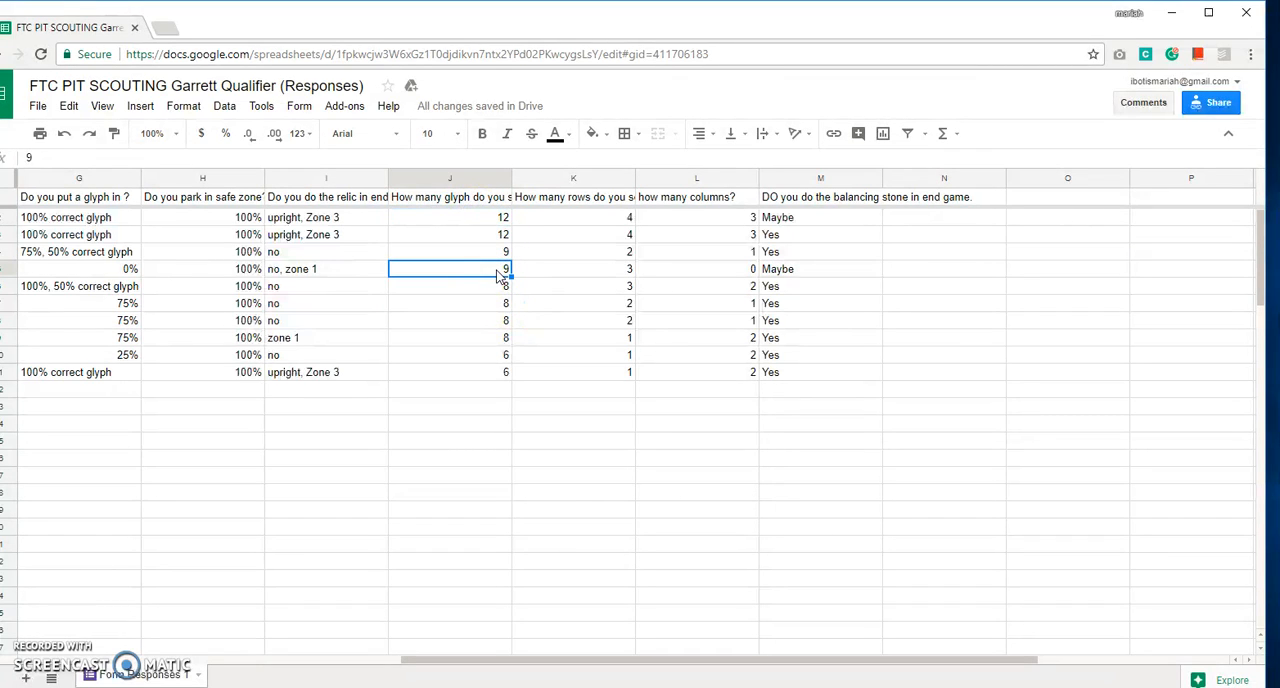
click(460, 199)
click(470, 214)
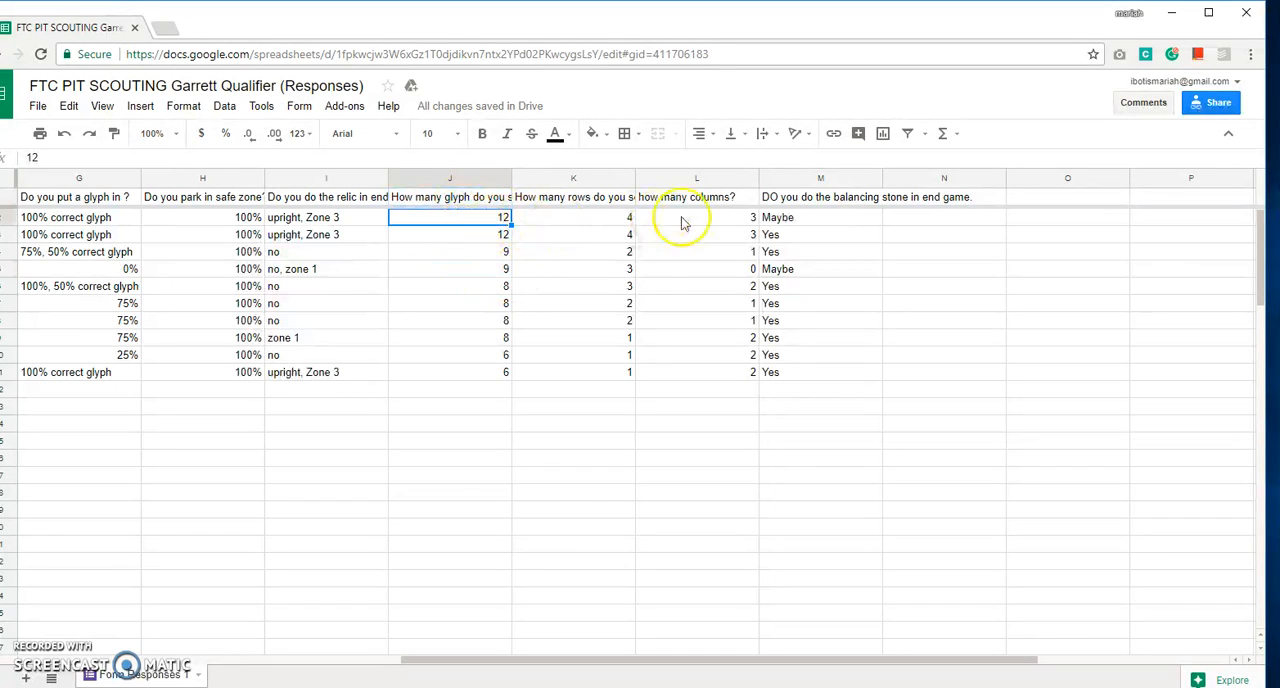
click(944, 220)
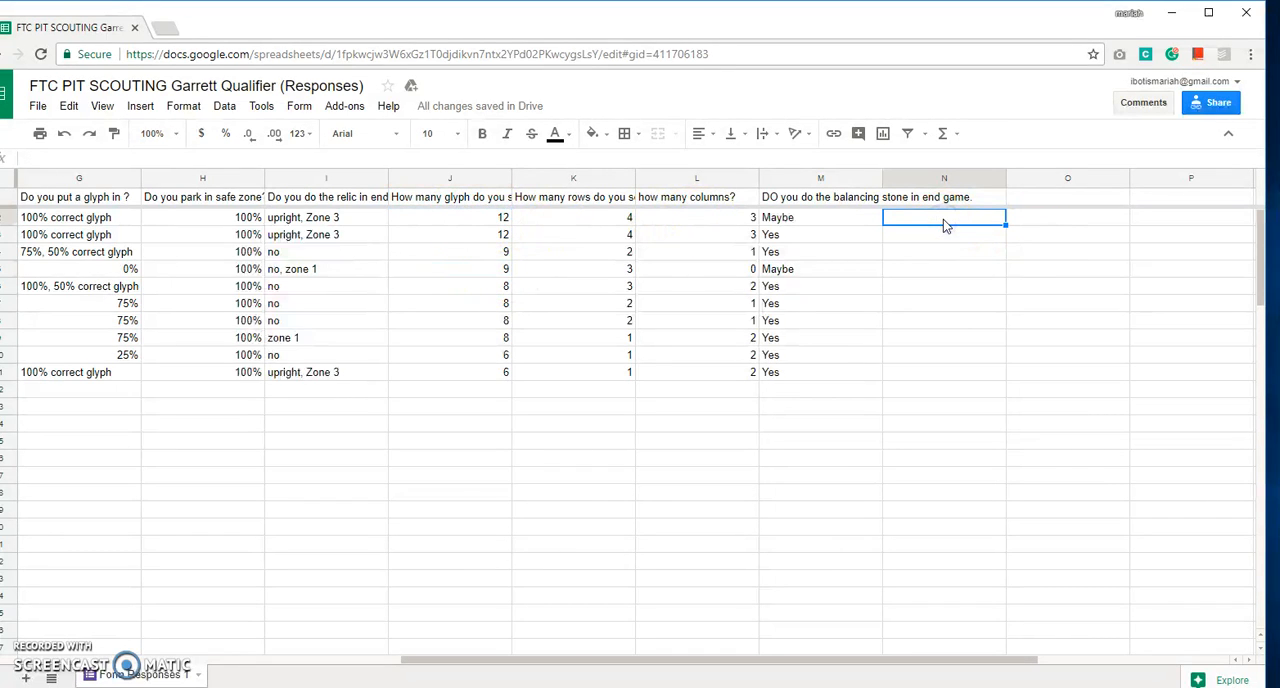
click(400, 270)
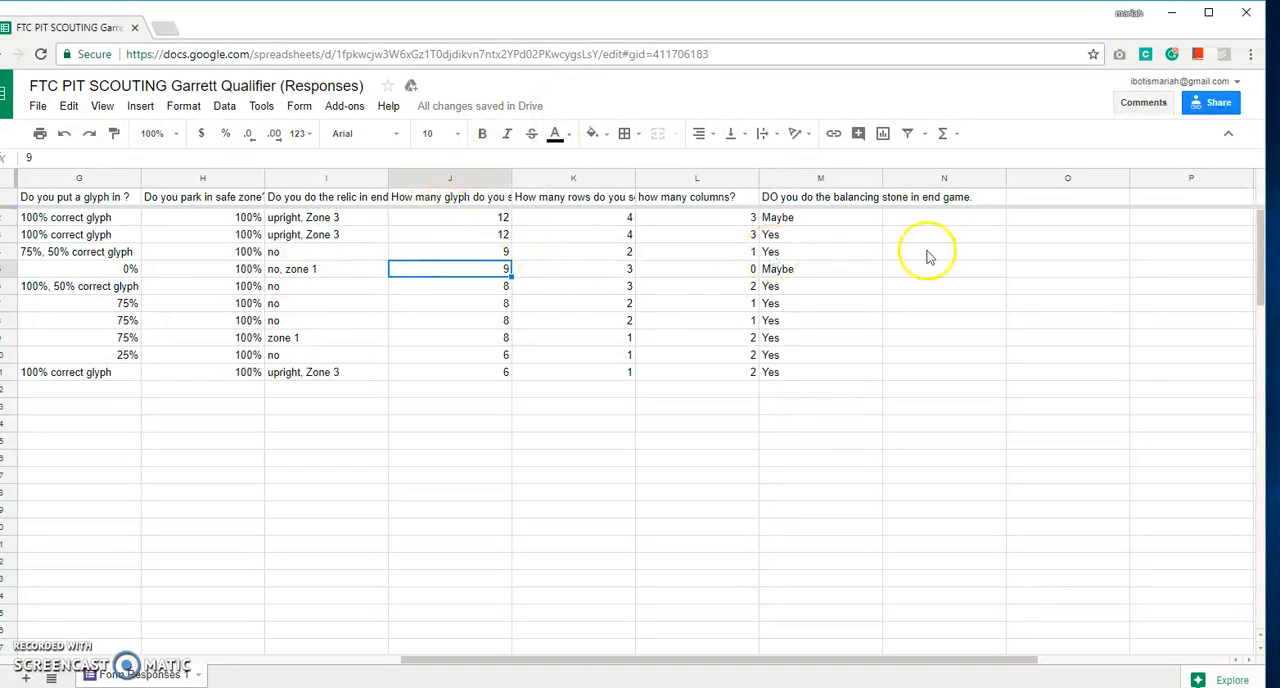
Enter an AVERAGE formula in cell N2 with J2 and J11 as its two values.
click(940, 220)
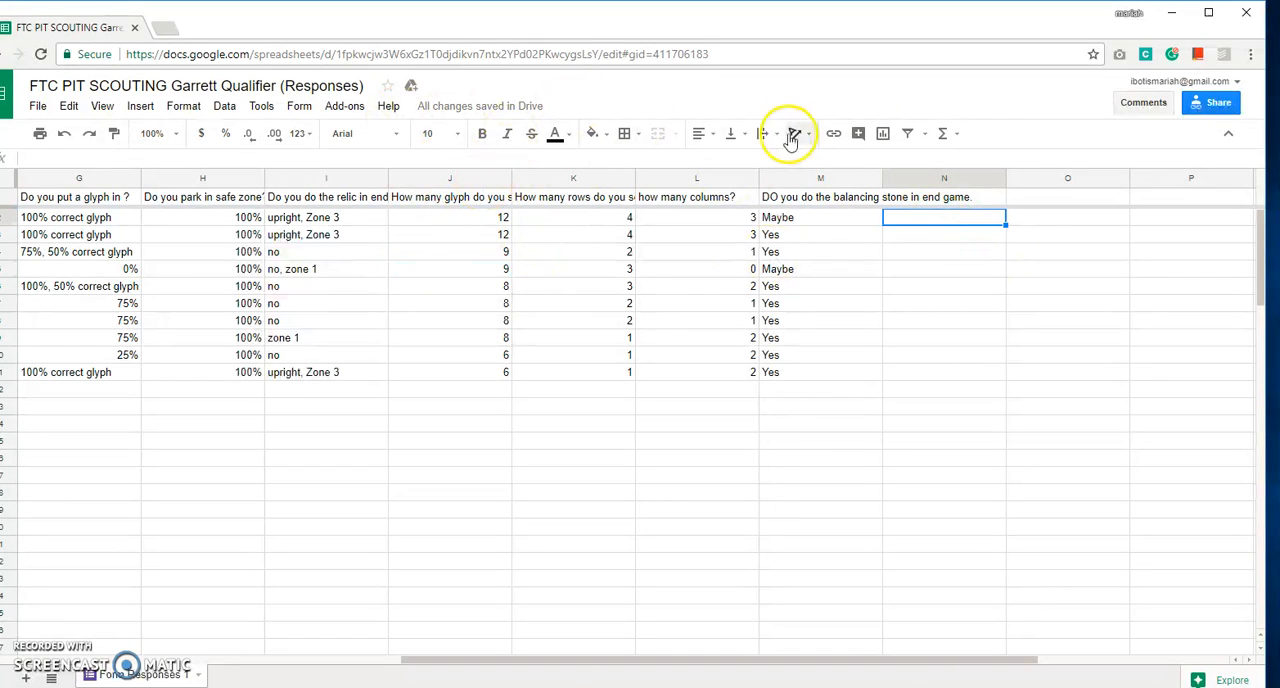
click(943, 133)
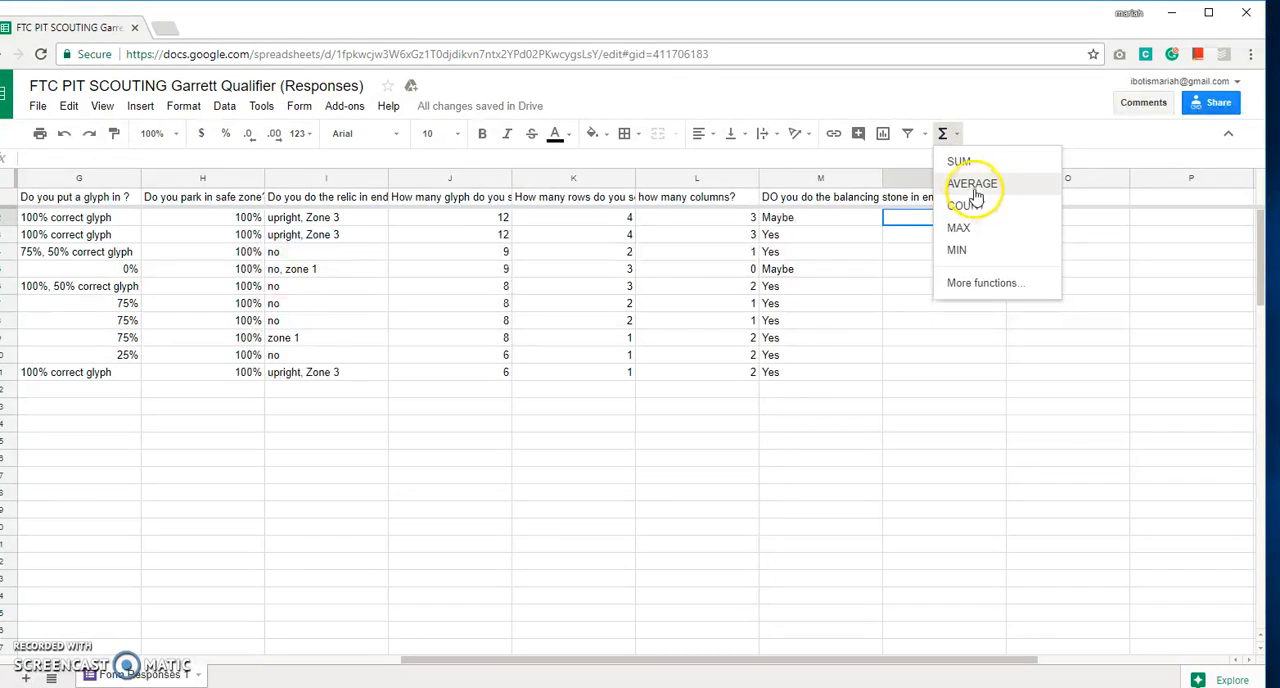
click(971, 184)
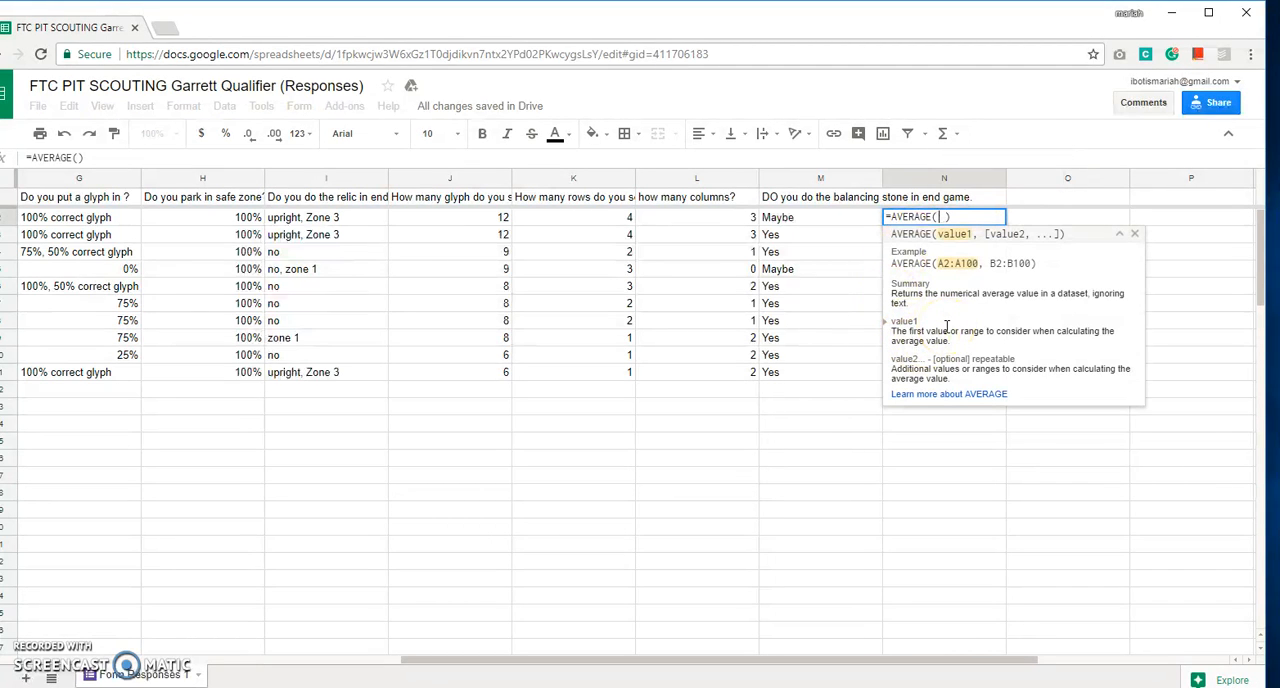
text(j2, )
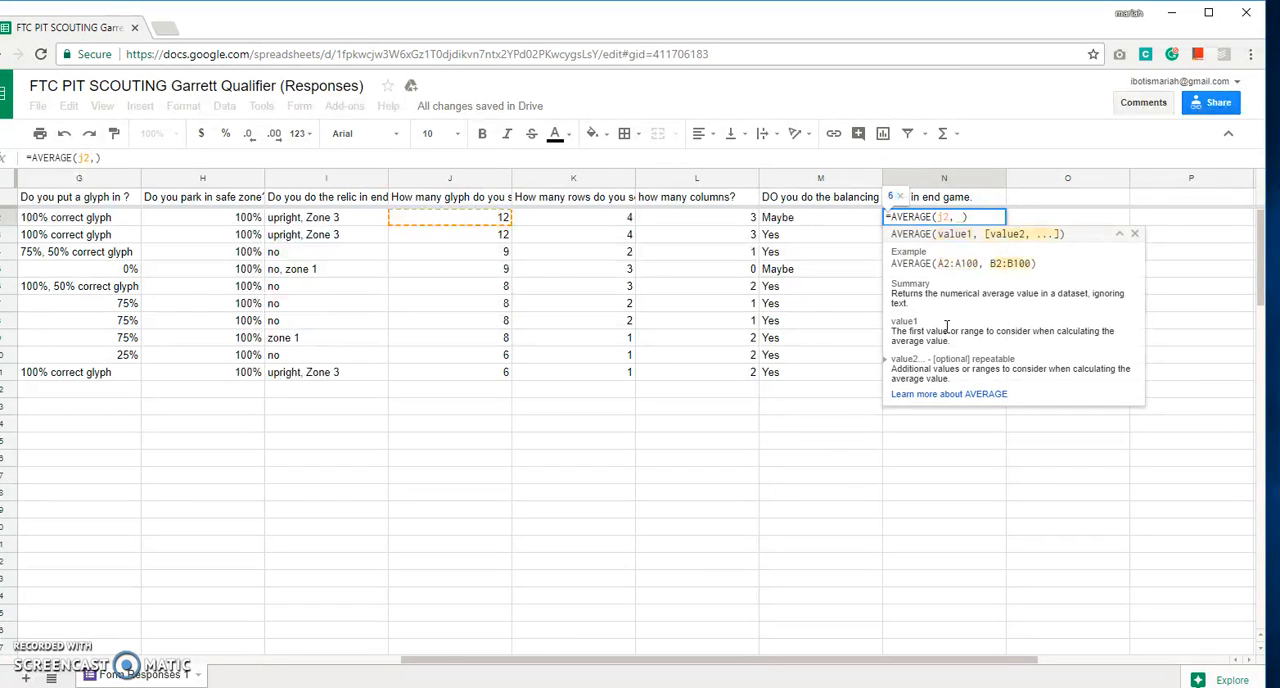
text(j11)
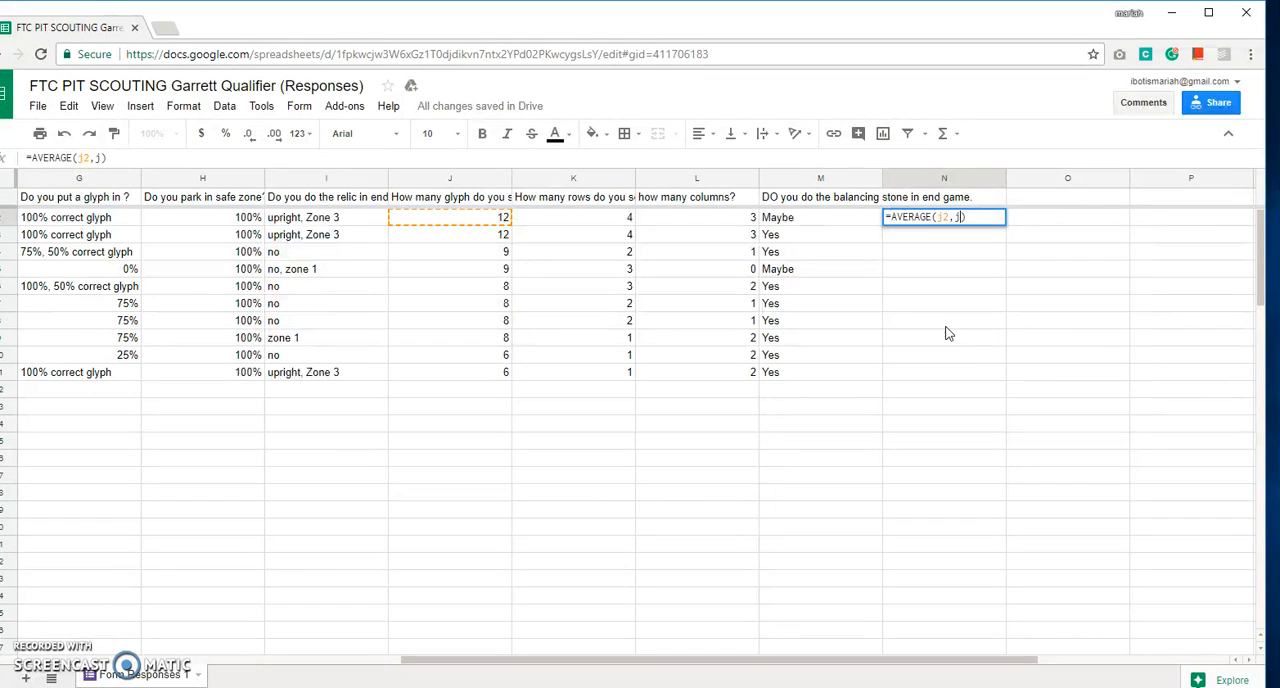
key(Return)
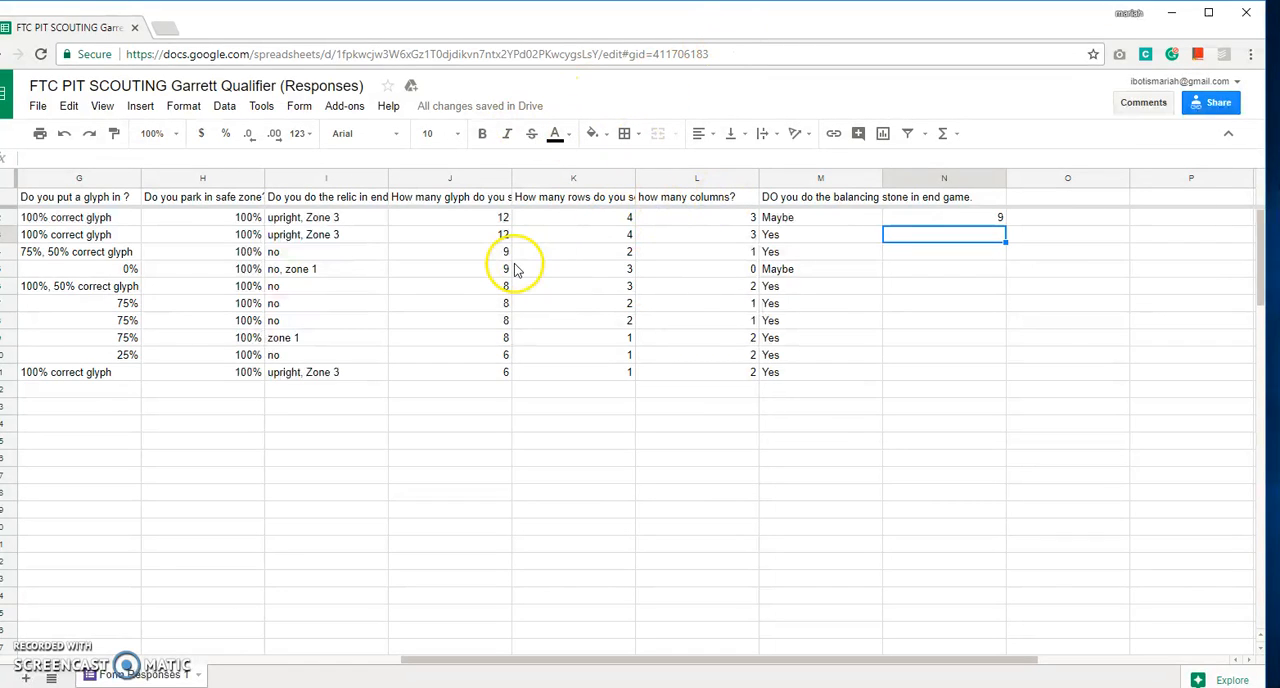
Try to delete the Timestamp column from the sheet.
drag(654, 662, 270, 668)
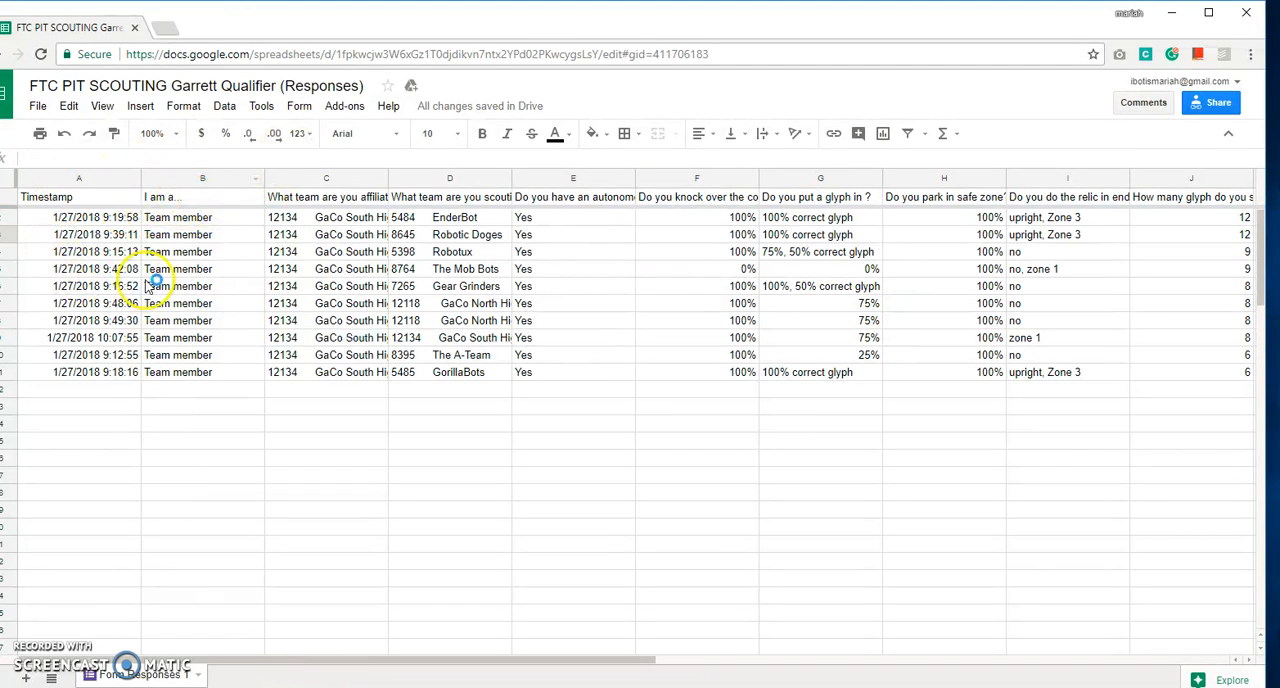
click(133, 178)
click(229, 252)
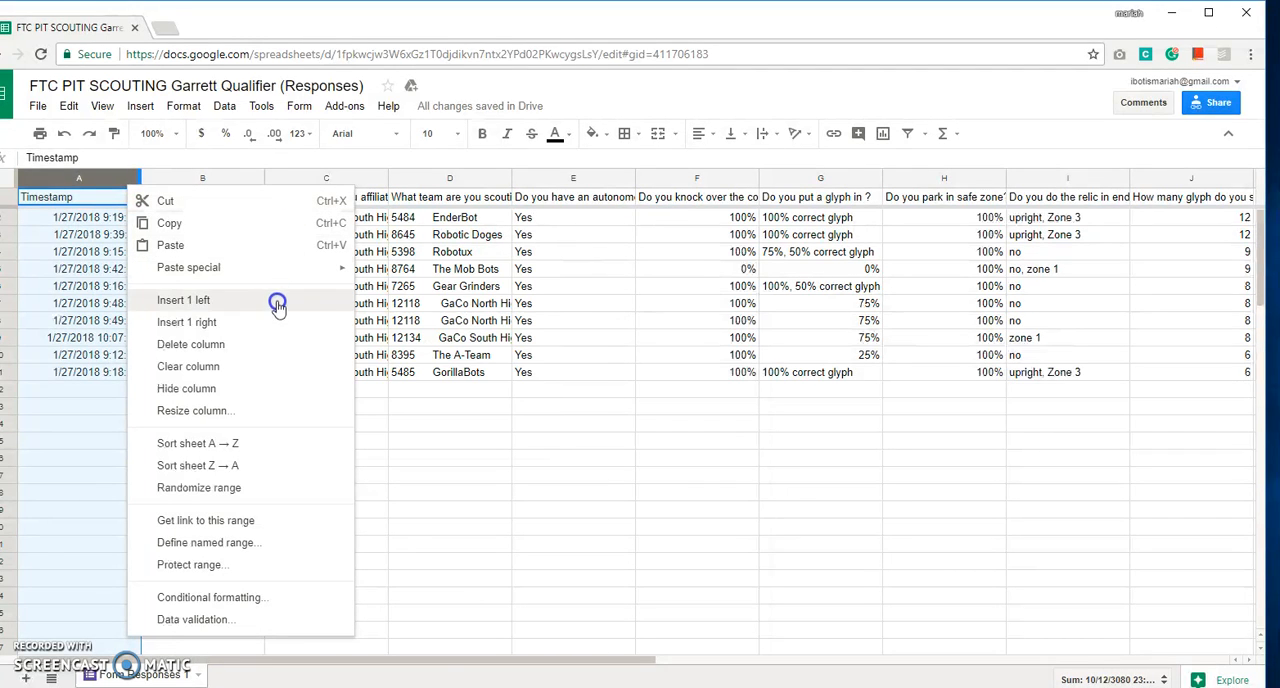
click(276, 342)
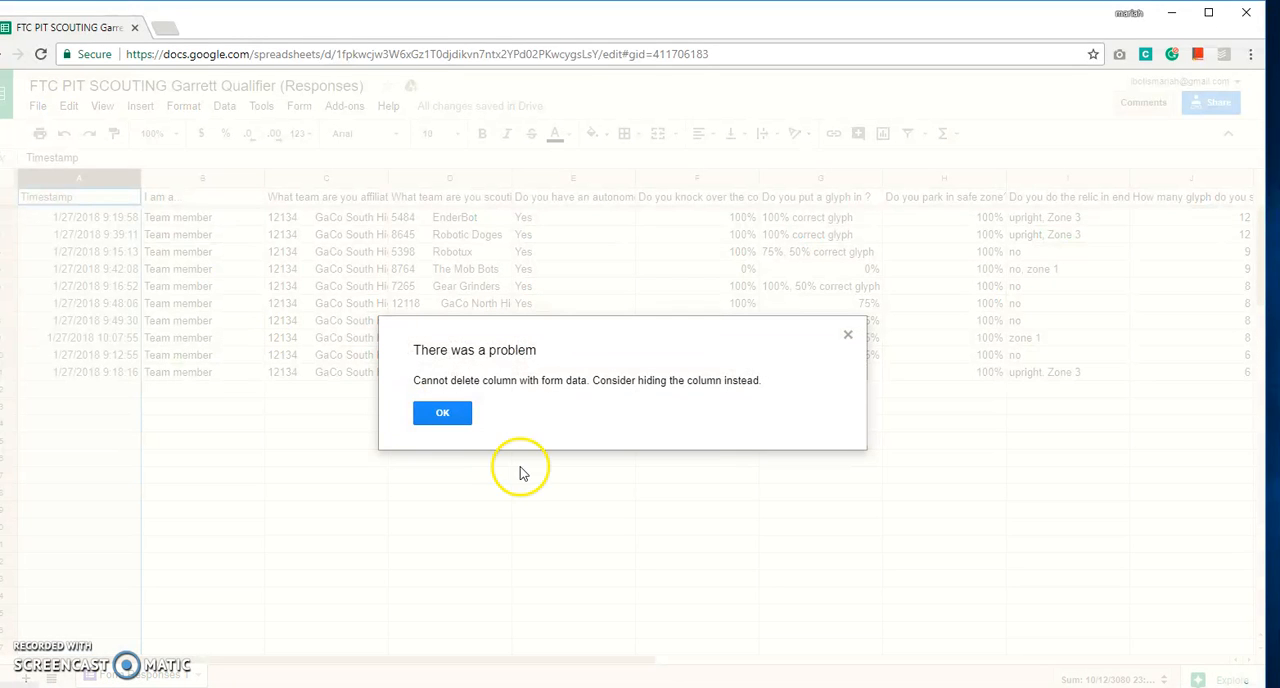
Dismiss the column deletion error and open the column options for the scouted-team column D.
click(460, 428)
click(197, 200)
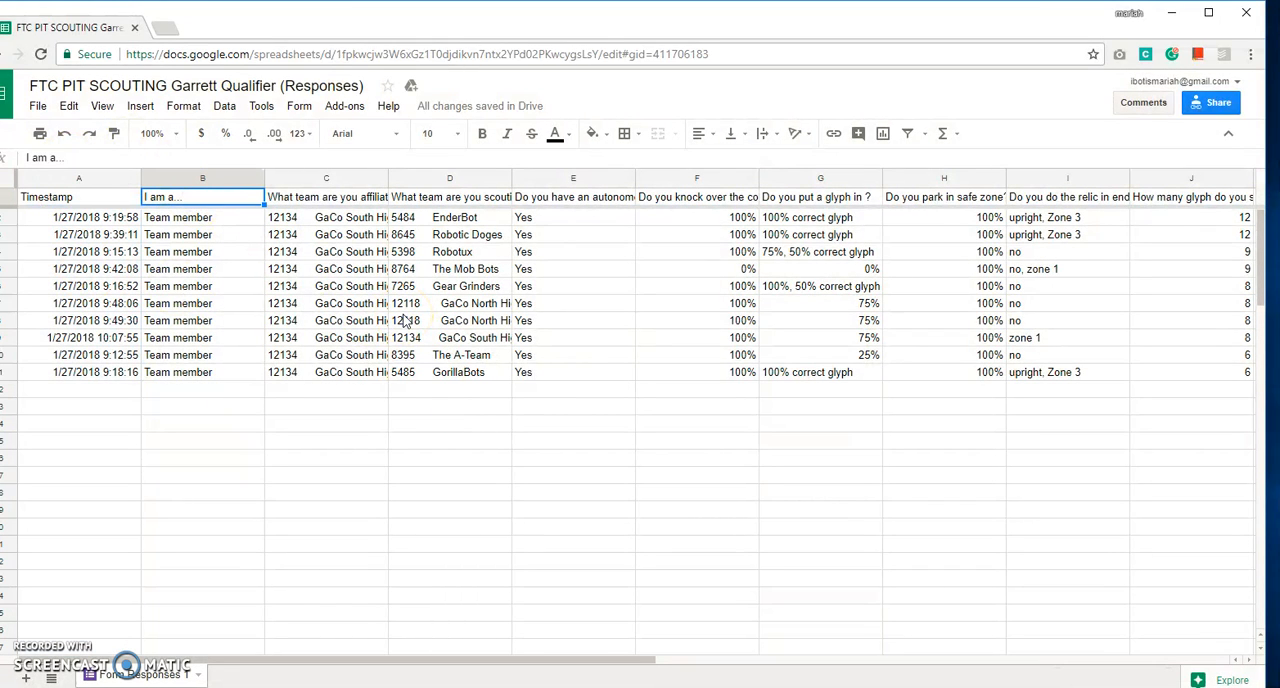
click(307, 218)
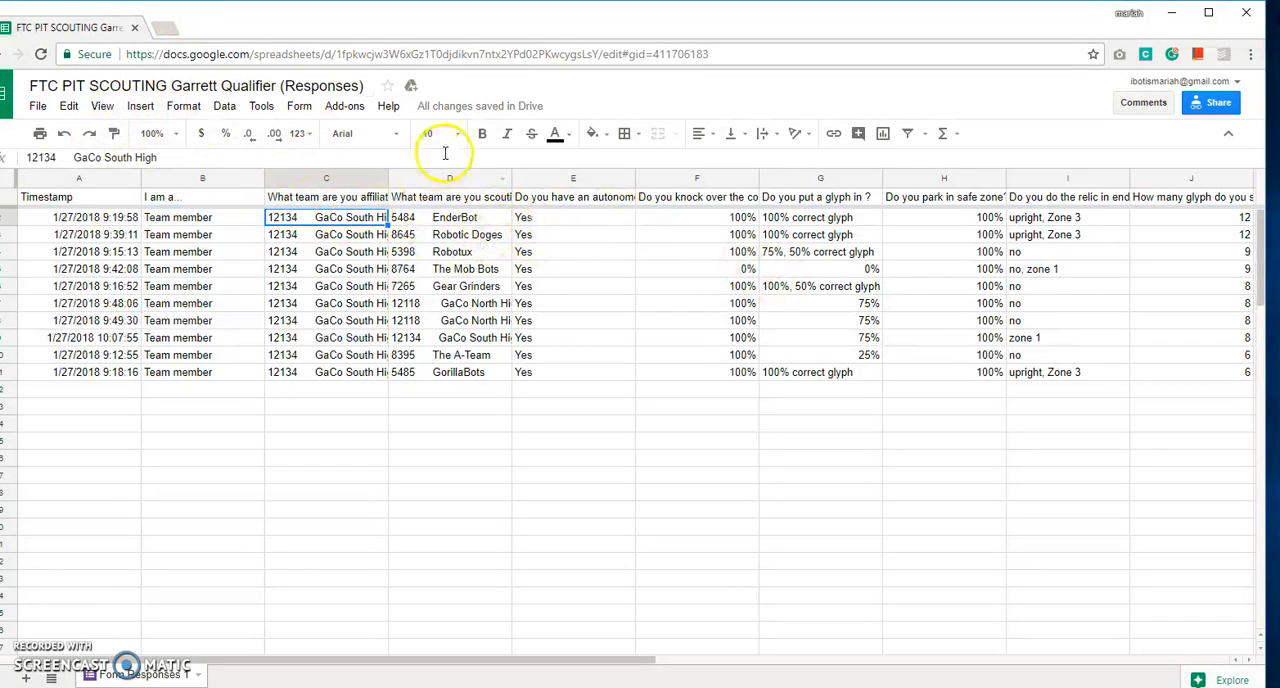
click(503, 179)
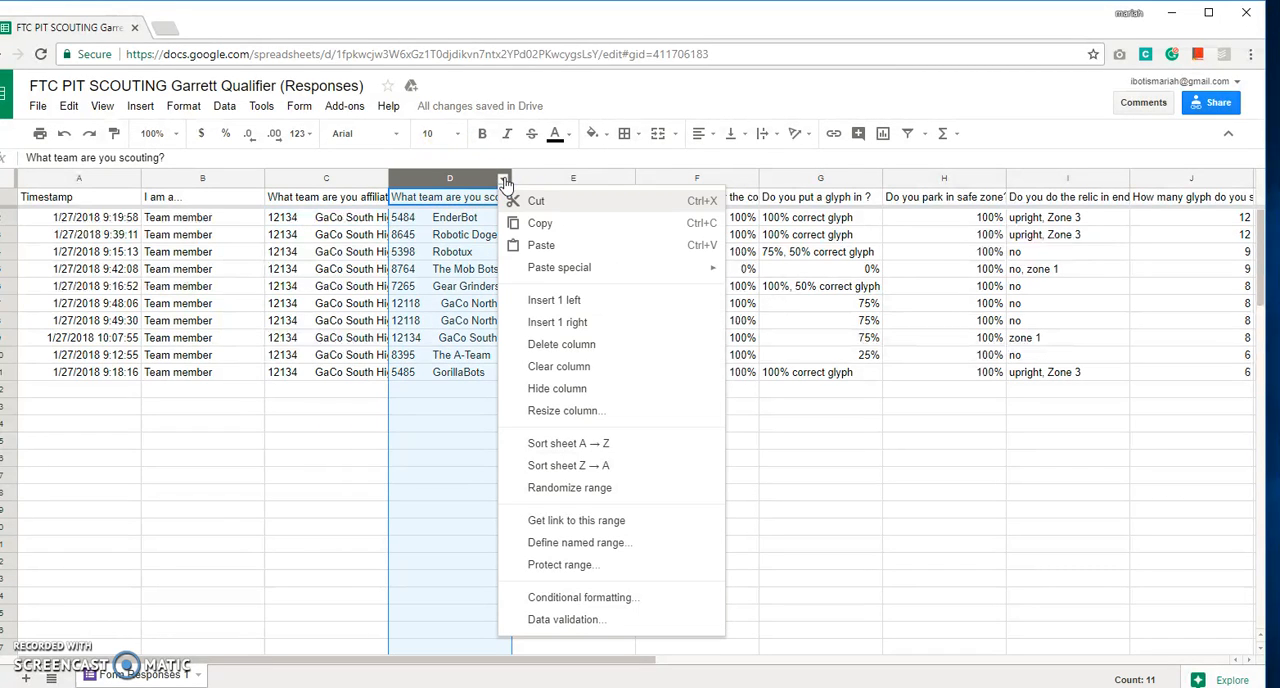
Fill the EnderBot cell D2 with red.
click(463, 221)
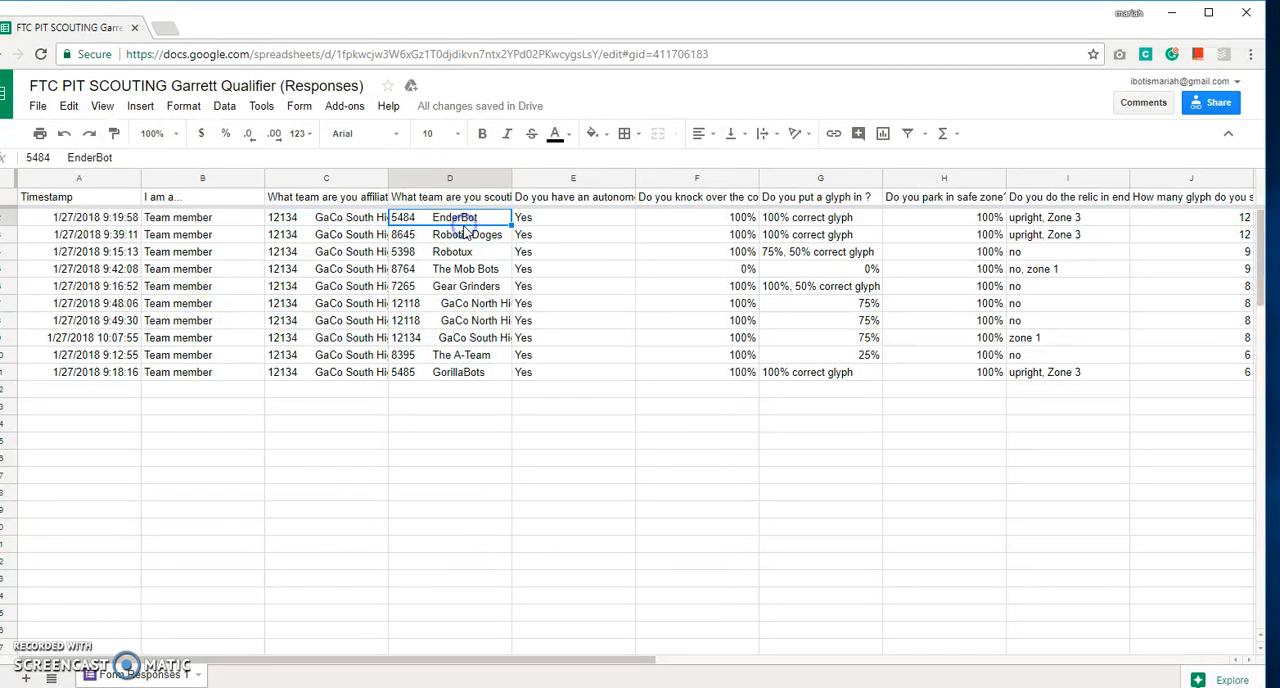
click(592, 133)
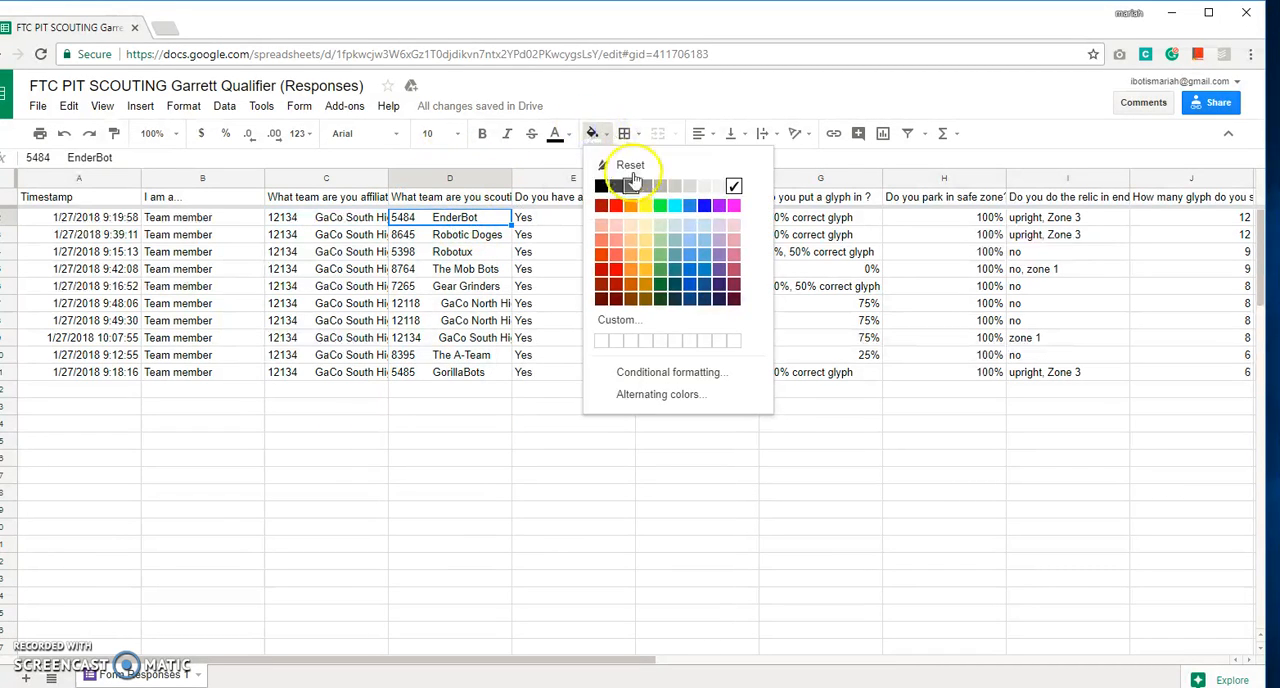
click(615, 207)
click(423, 241)
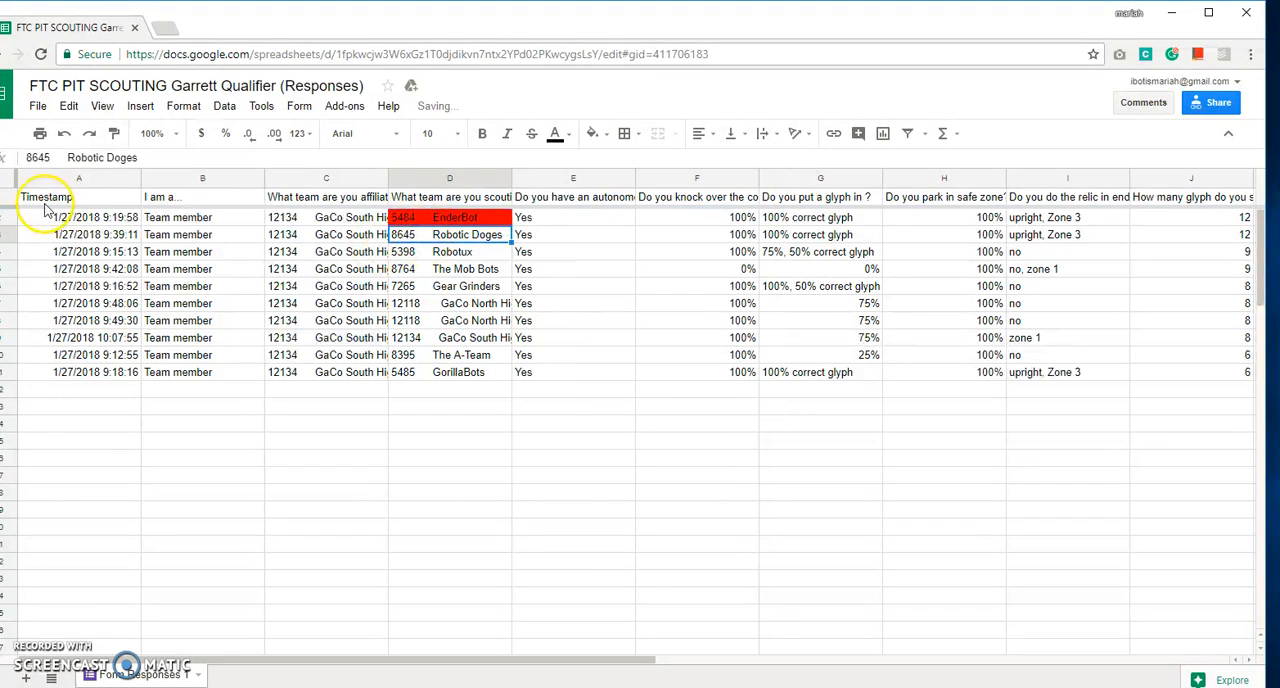
Set the text color of the entire EnderBot row, row 2, to red.
click(125, 236)
click(117, 218)
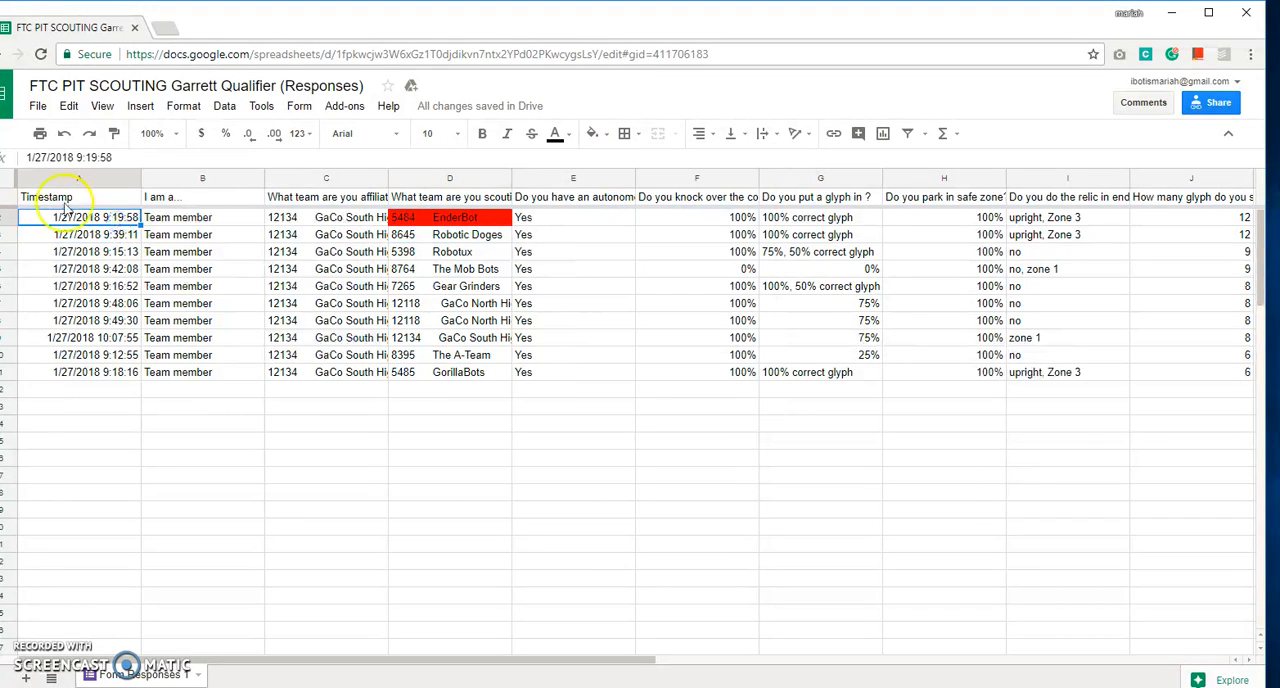
click(8, 217)
click(572, 133)
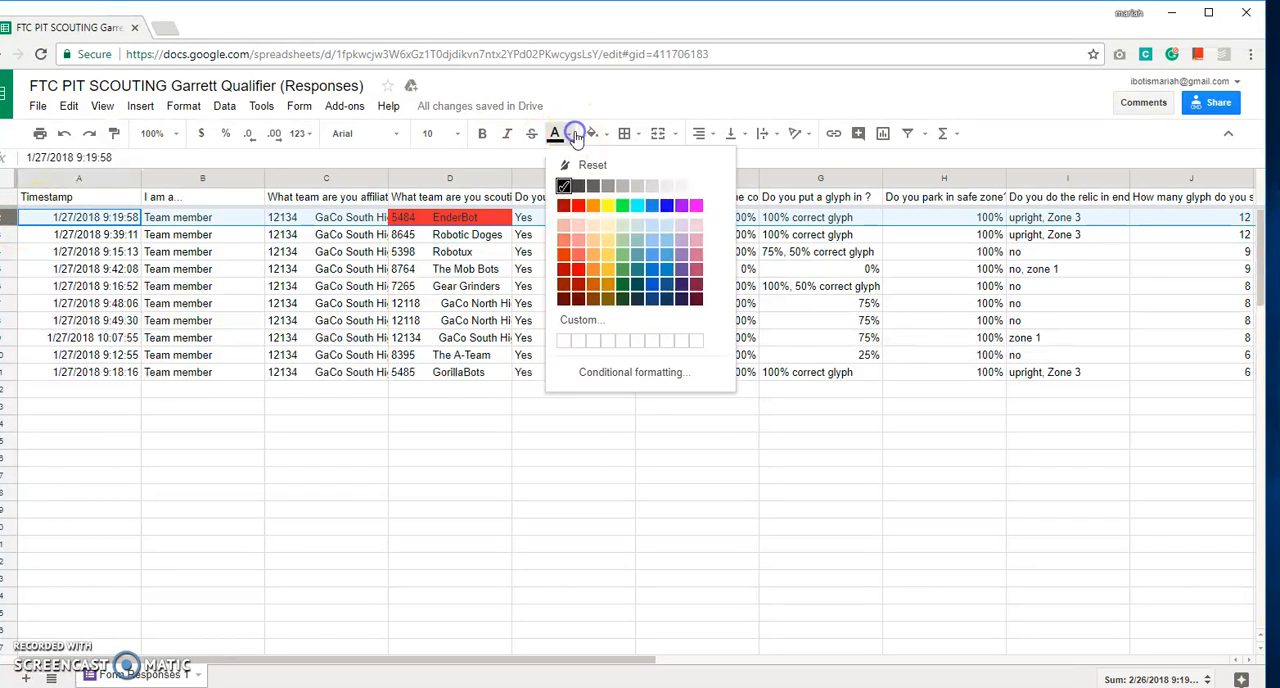
click(590, 208)
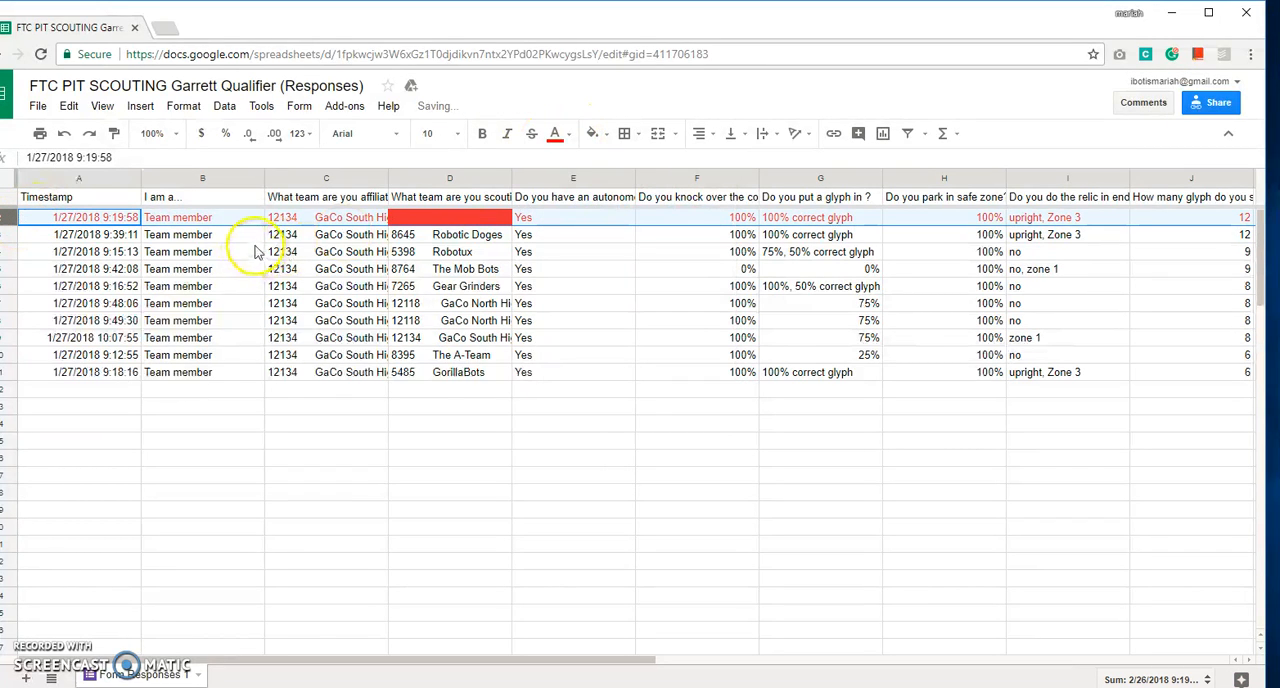
Reset the text color of row 2 and fill the entire EnderBot row with red.
click(573, 137)
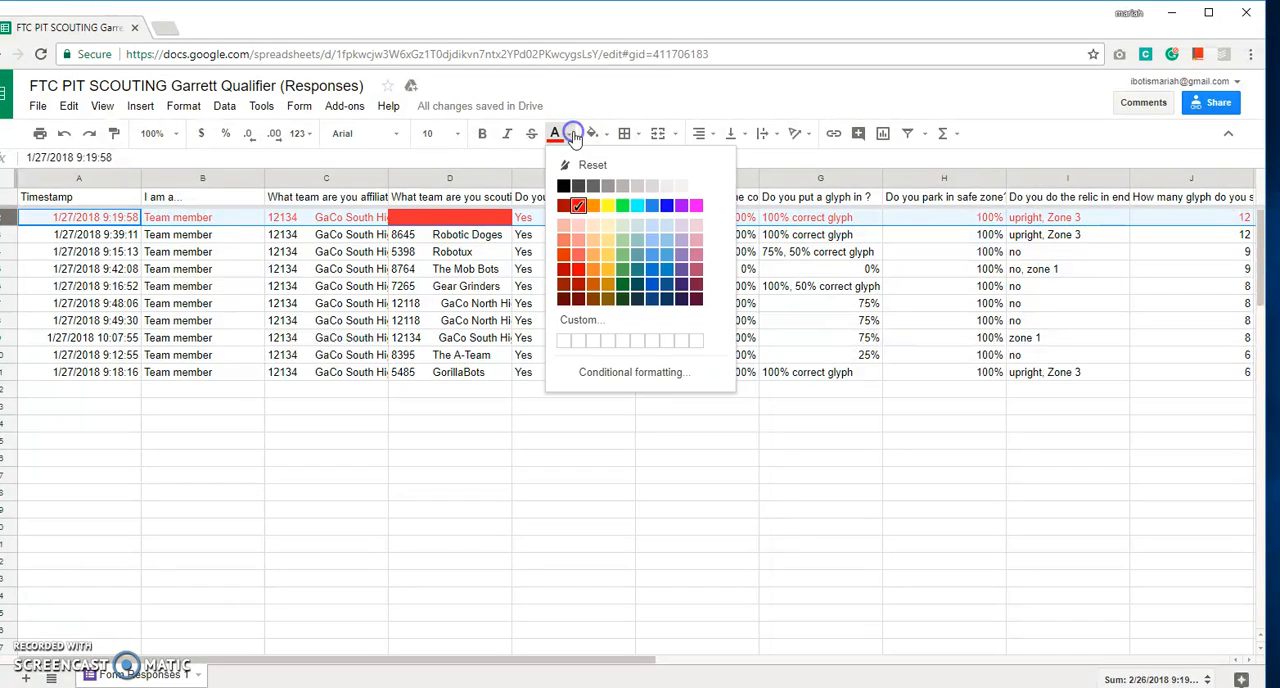
click(570, 168)
click(592, 133)
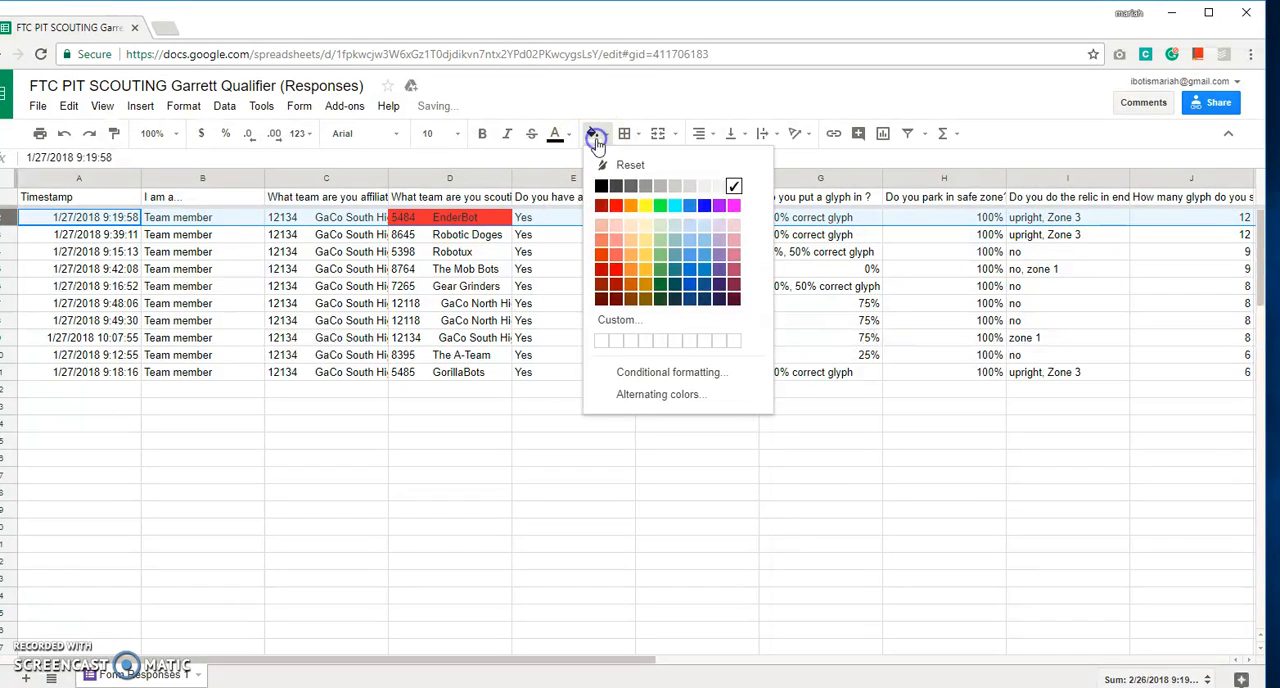
click(620, 207)
click(556, 235)
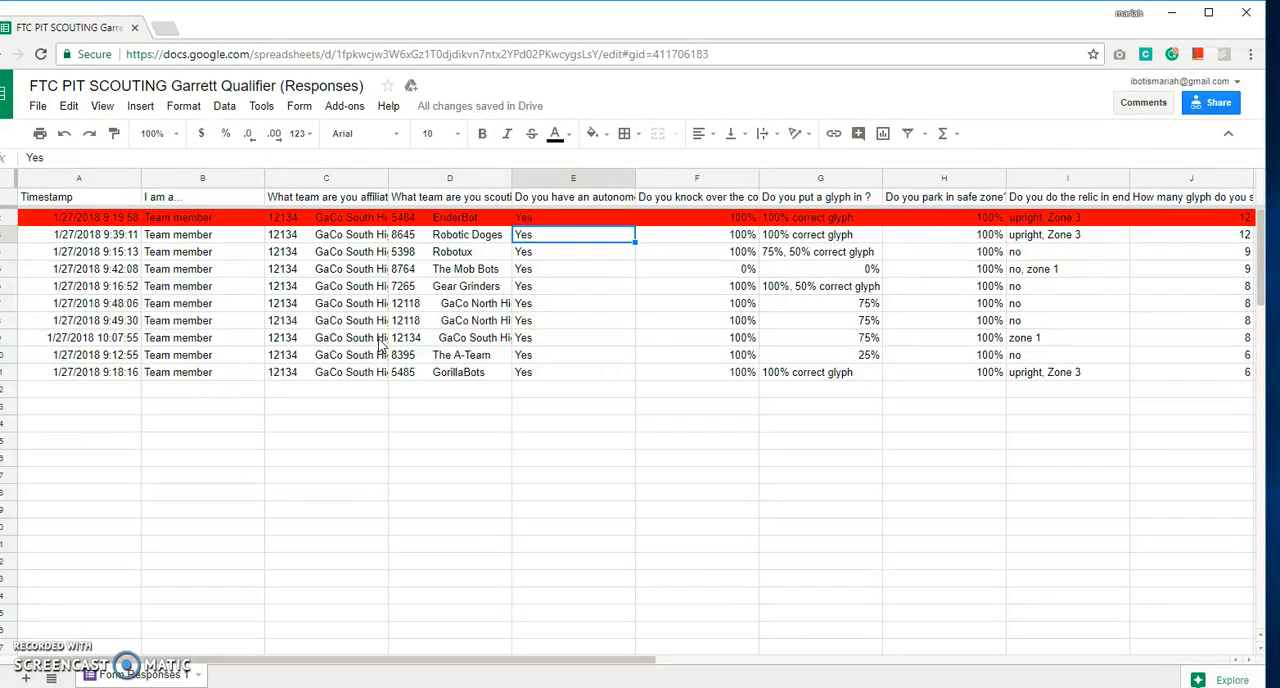
Review the responses across all columns, including the end game answers, and go down the scouted-team entries to row 7.
key(Right)
key(Right)
key(Right)
key(Right)
key(Right)
key(Right)
key(Left)
key(Left)
key(Left)
key(Left)
key(Left)
key(Left)
key(Left)
key(Left)
key(Left)
key(Left)
key(Left)
key(Left)
key(Left)
key(Left)
key(Left)
key(Left)
key(Left)
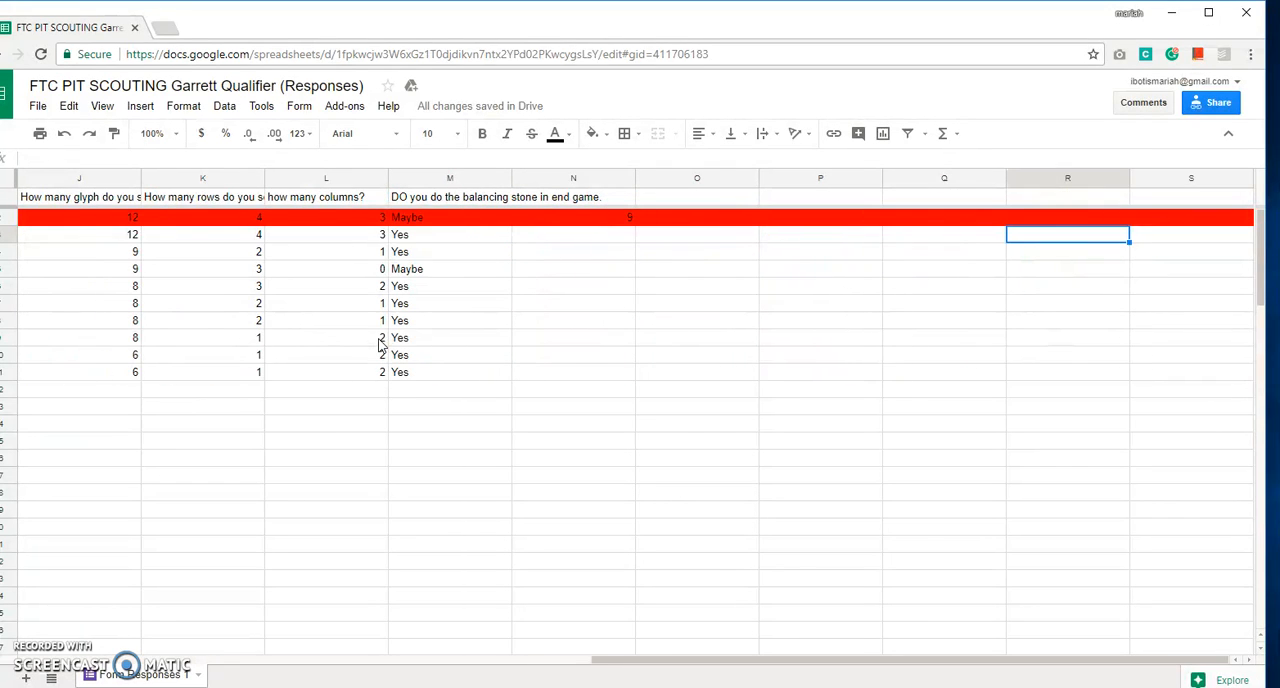
key(Down)
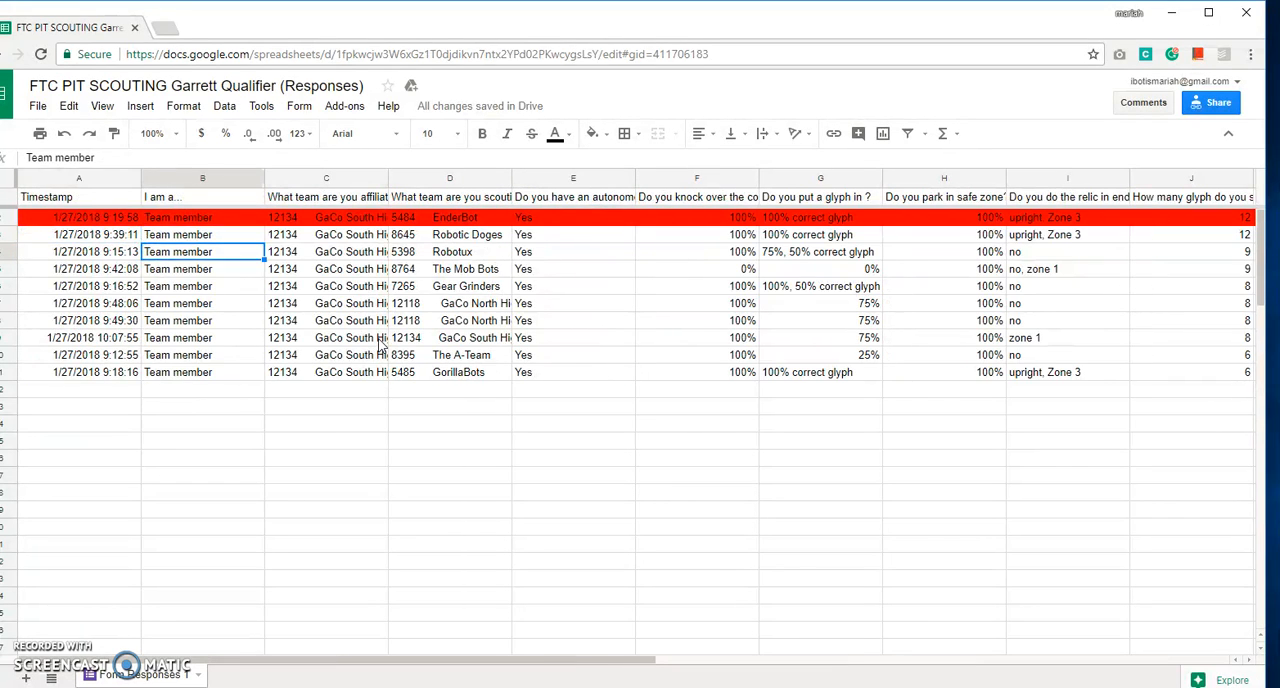
key(Right)
key(Down)
key(Down)
key(Right)
key(Down)
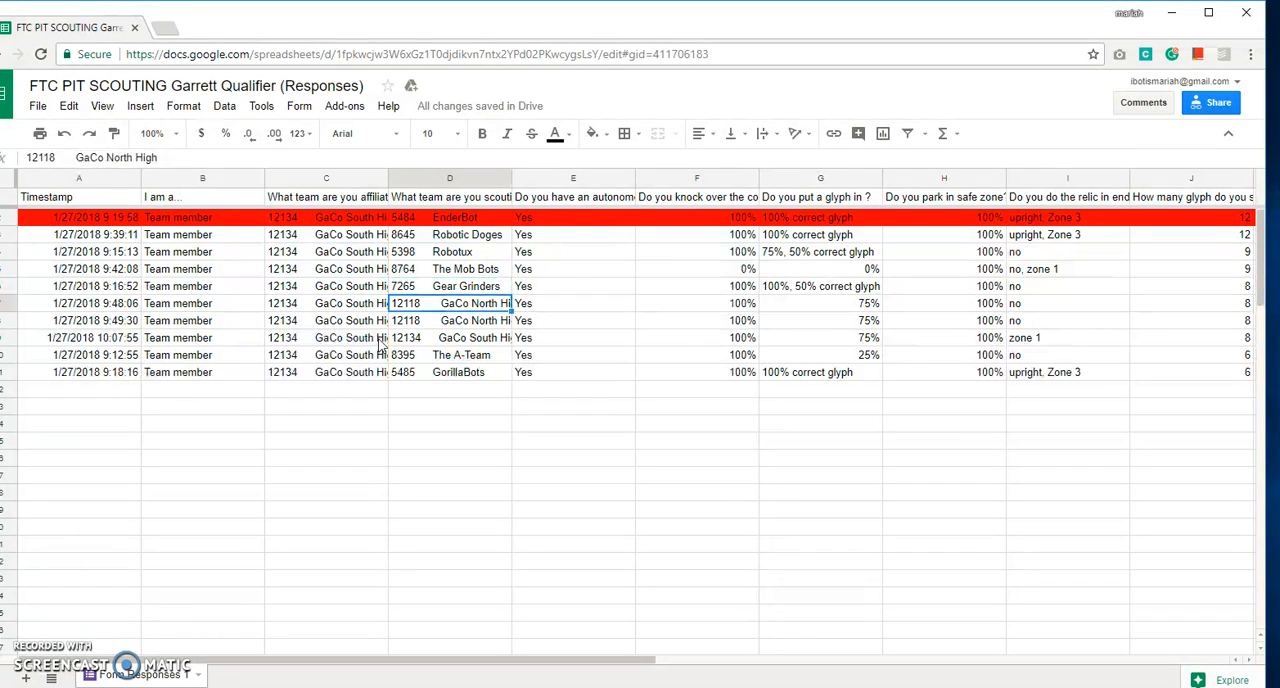